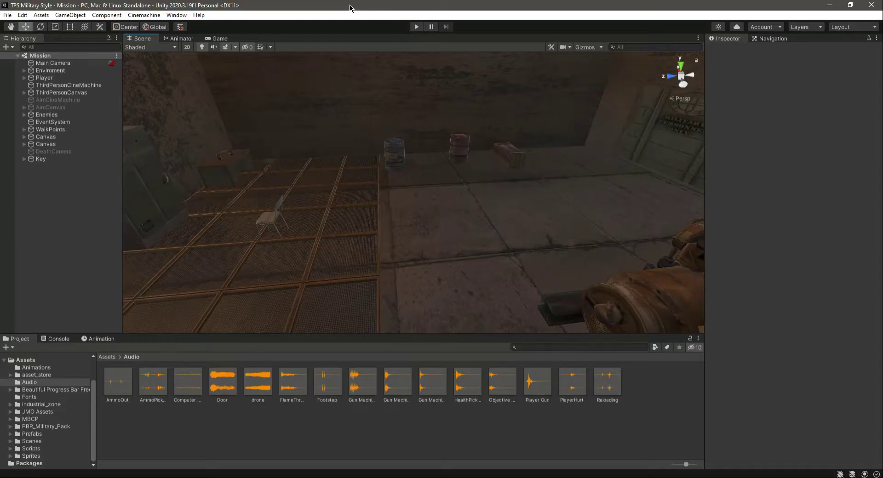
Step: Examine the warehouse computer, its red lamp and the generator switches in the scene, along with the Objective Complete audio clip
{"action": "right_click_drag", "start_coordinate": [532, 213], "coordinate": [372, 200]}
{"action": "key", "text": "Right"}
{"action": "key", "text": "Up"}
{"action": "right_click_drag", "start_coordinate": [520, 271], "coordinate": [495, 267]}
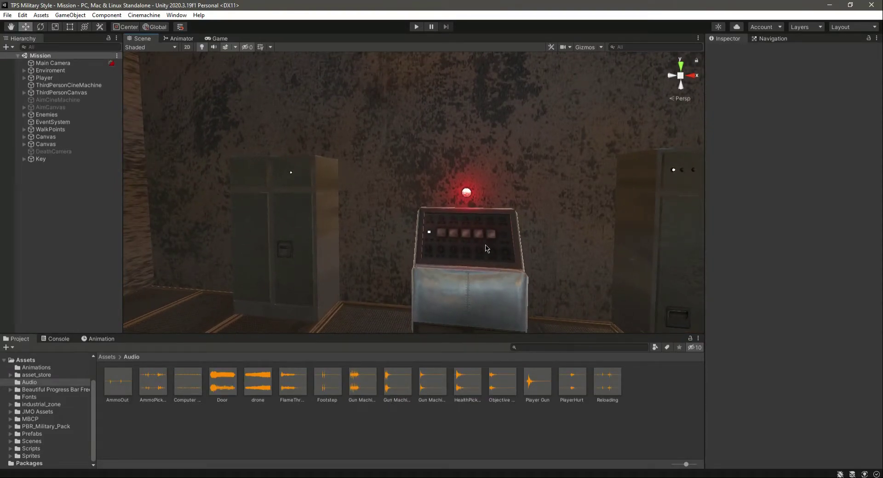
{"action": "left_click", "coordinate": [501, 382]}
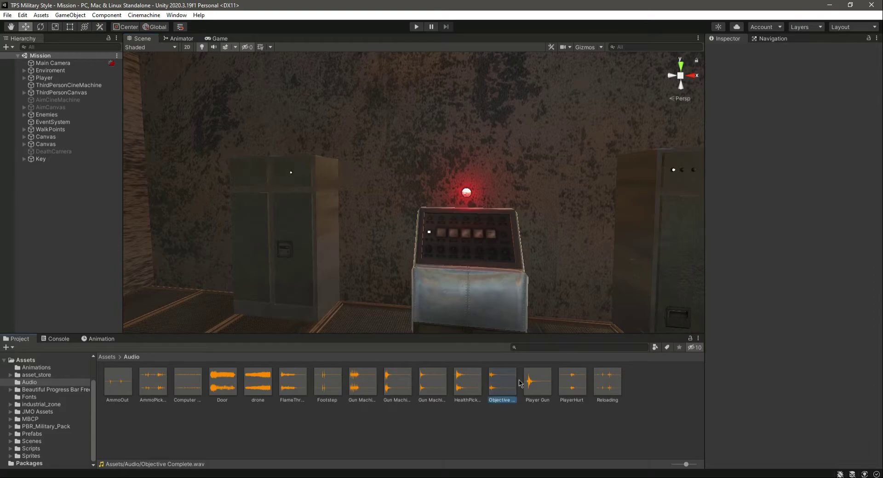
{"action": "right_click_drag", "start_coordinate": [447, 244], "coordinate": [569, 279]}
{"action": "key", "text": "Right"}
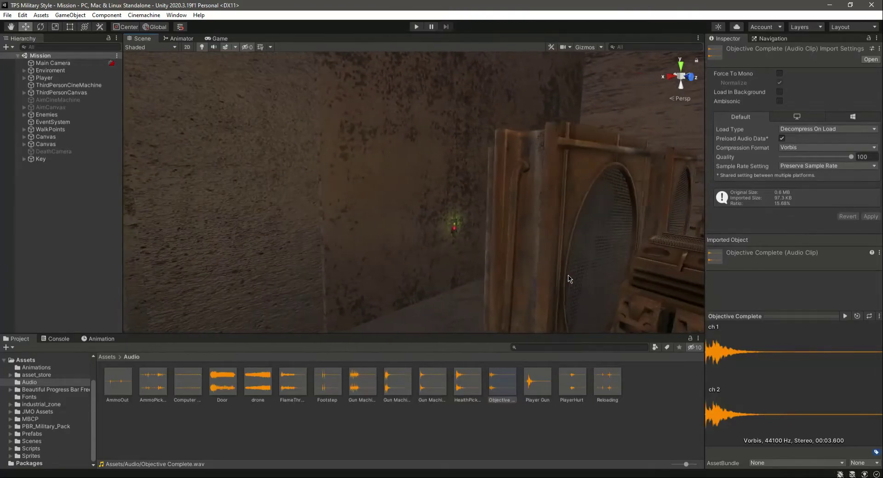
{"action": "key", "text": "Left"}
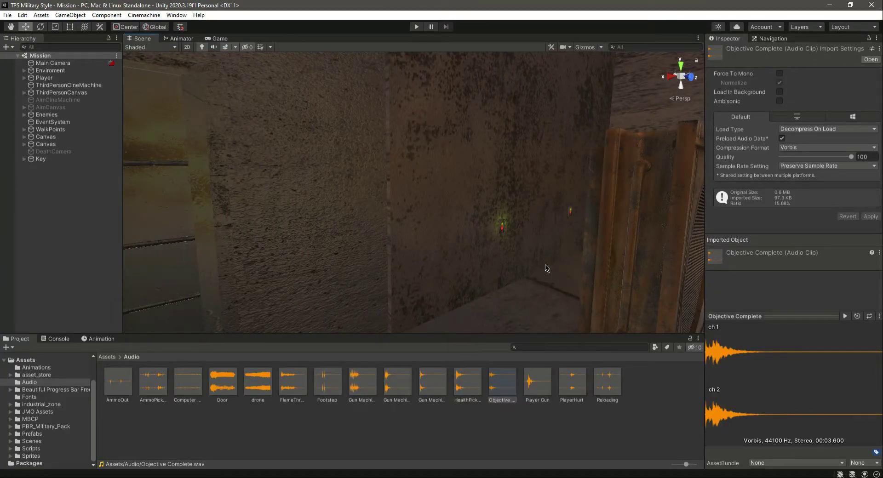
{"action": "right_click_drag", "start_coordinate": [547, 268], "coordinate": [425, 254]}
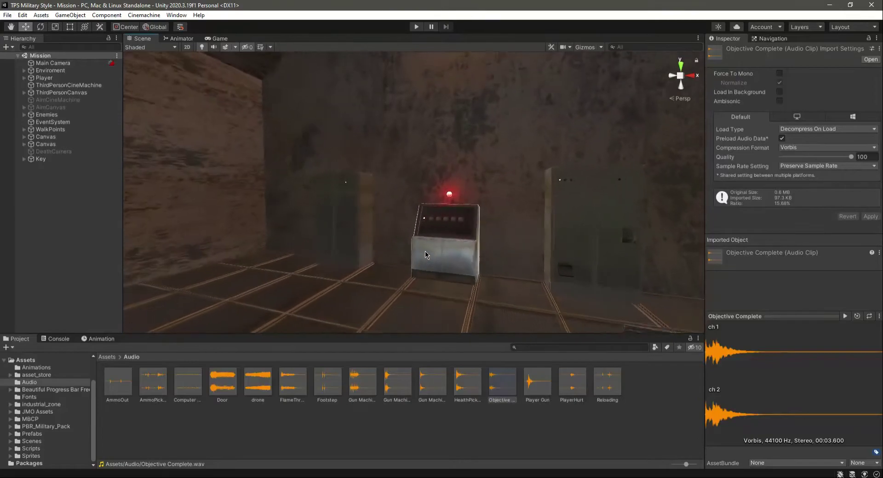
{"action": "scroll", "coordinate": [425, 254], "scroll_direction": "up", "scroll_amount": 3}
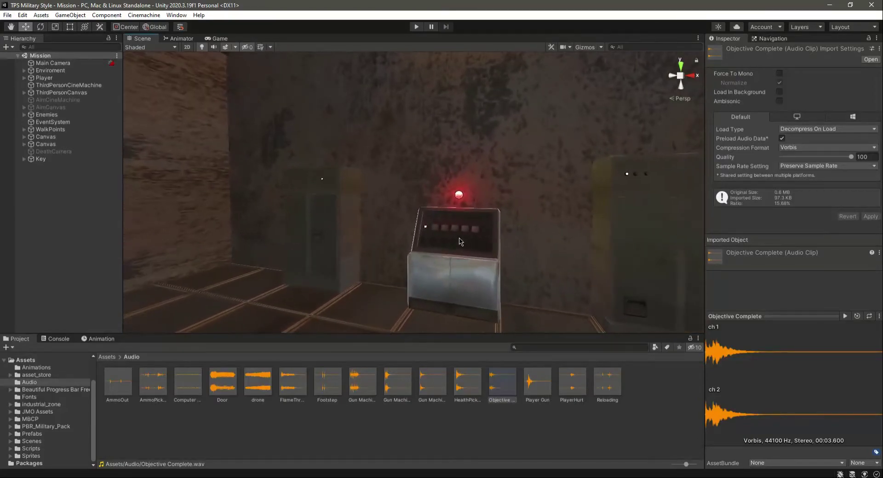
Step: Add an Audio Source component to the Point light under Lamp2 on Machine_A
{"action": "left_click", "coordinate": [460, 198]}
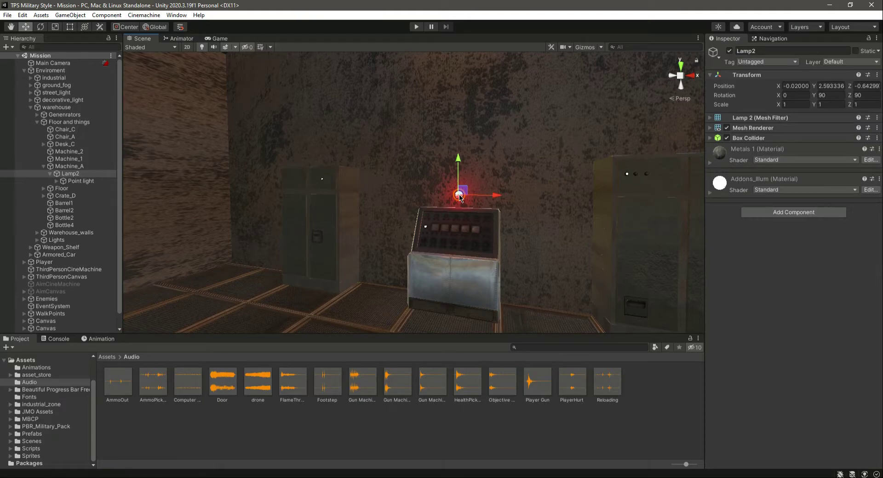
{"action": "left_click", "coordinate": [81, 182]}
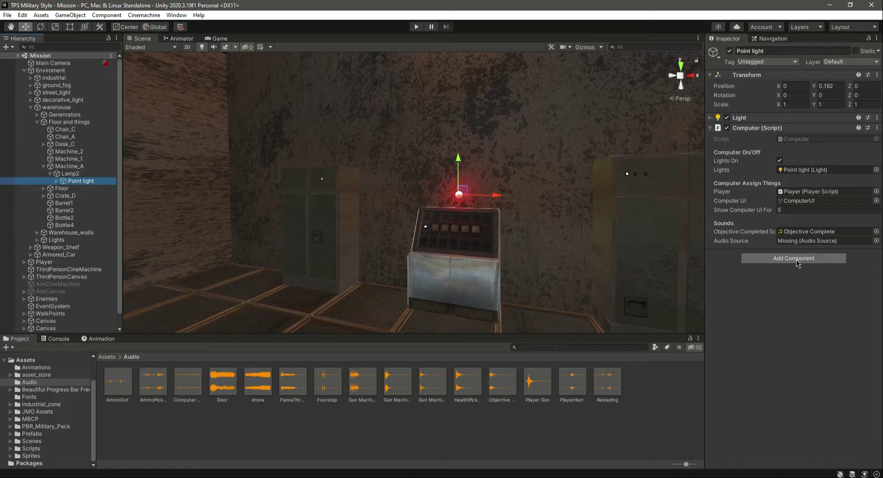
{"action": "left_click", "coordinate": [797, 229]}
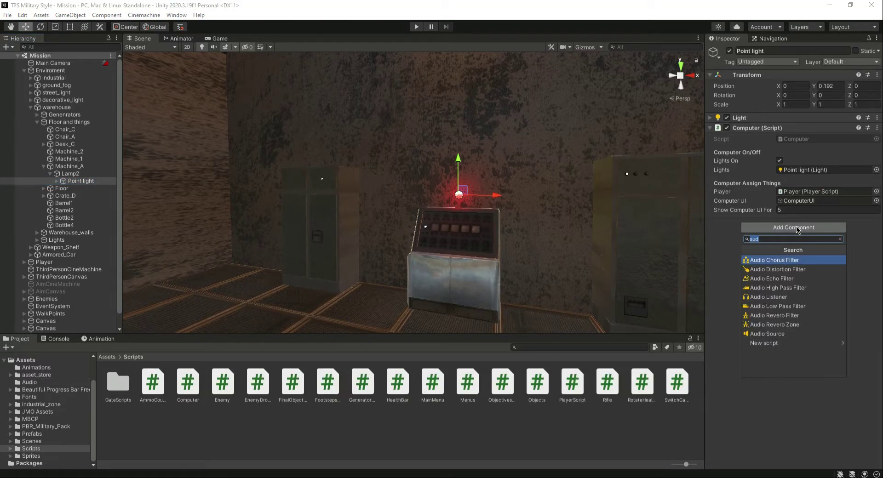
{"action": "type", "text": "au"}
{"action": "key", "text": "Up"}
{"action": "key", "text": "Up"}
{"action": "key", "text": "Up"}
{"action": "key", "text": "Up"}
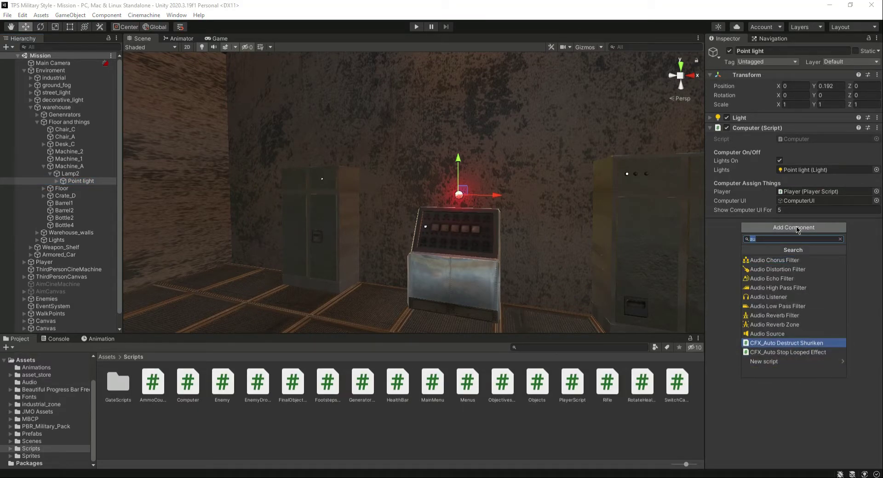
{"action": "key", "text": "Return"}
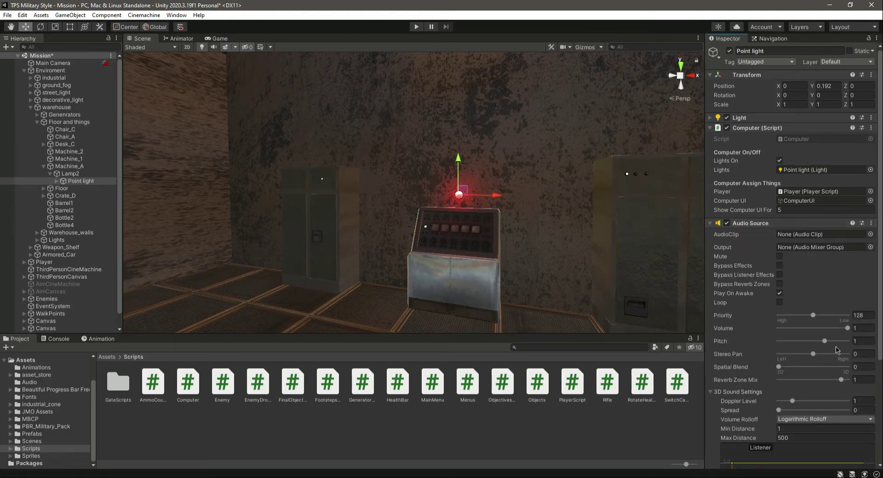
Step: Set the Audio Source's Spatial Blend to 1 and Volume to 0.255, then save the scene
{"action": "left_click_drag", "start_coordinate": [780, 367], "coordinate": [851, 367]}
{"action": "left_click_drag", "start_coordinate": [847, 328], "coordinate": [797, 336]}
{"action": "key", "text": "ctrl+s"}
{"action": "left_click", "coordinate": [712, 224]}
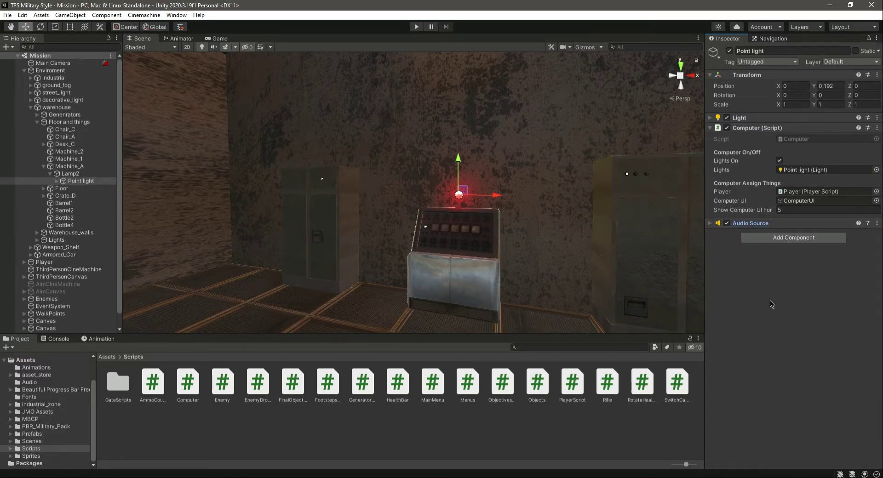
Step: Open the Computer script and add a "Sounds" header with public fields AudioClip objectiveCompletedSound and AudioSource audioSource
{"action": "left_click", "coordinate": [796, 139]}
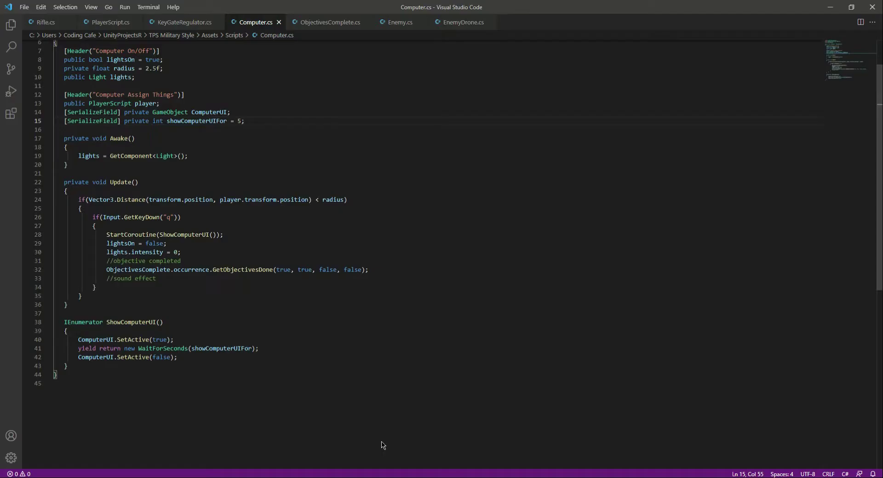
{"action": "scroll", "coordinate": [382, 446], "scroll_direction": "up", "scroll_amount": 2}
{"action": "key", "text": "Return"}
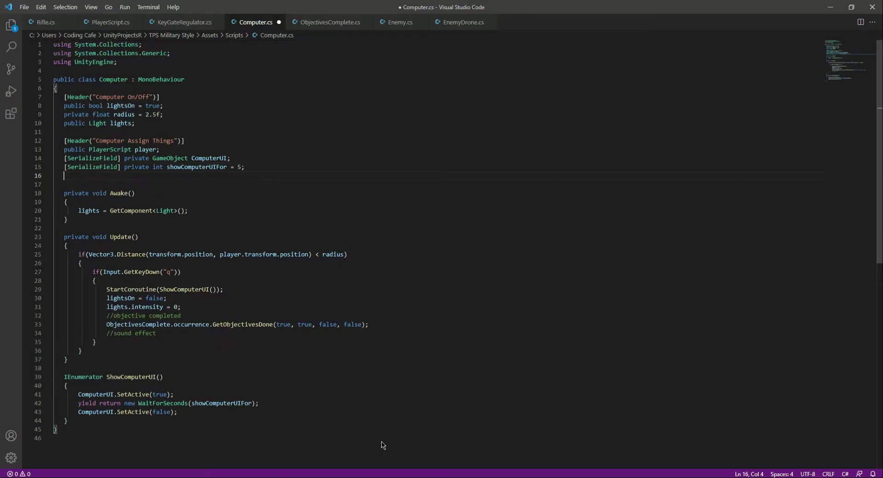
{"action": "key", "text": "Return"}
{"action": "type", "text": "[HEader"}
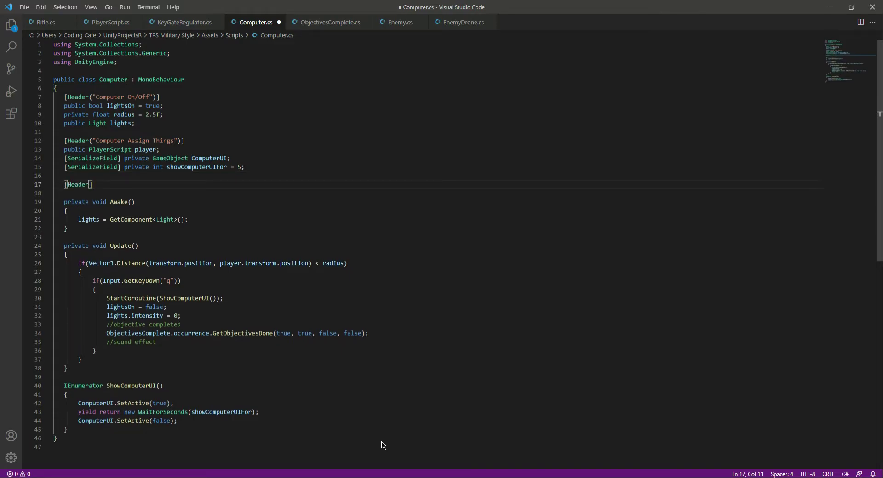
{"action": "type", "text": "(\"SOunds"}
{"action": "key", "text": "Left"}
{"action": "key", "text": "Left"}
{"action": "key", "text": "Left"}
{"action": "key", "text": "Left"}
{"action": "key", "text": "BackSpace"}
{"action": "type", "text": "o"}
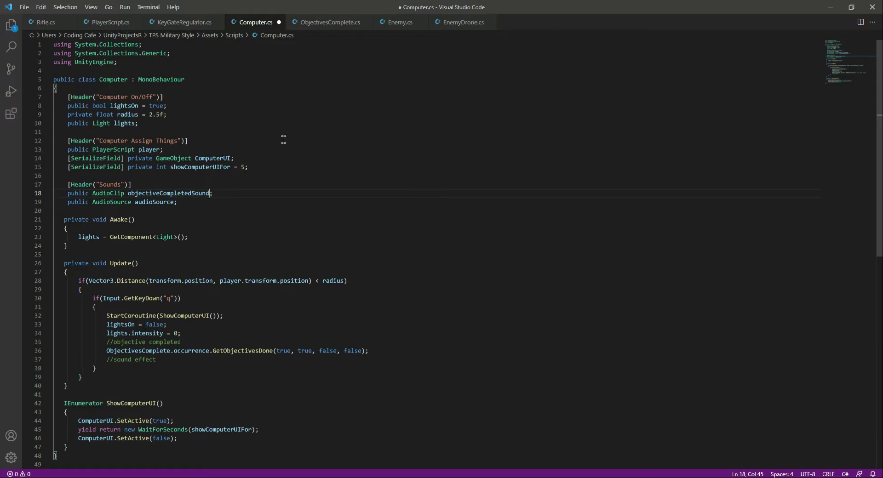
Step: Add audioSource.PlayOneShot(objectiveCompletedSound); below the //sound effect comment in Update and save the Computer script
{"action": "left_click", "coordinate": [163, 359]}
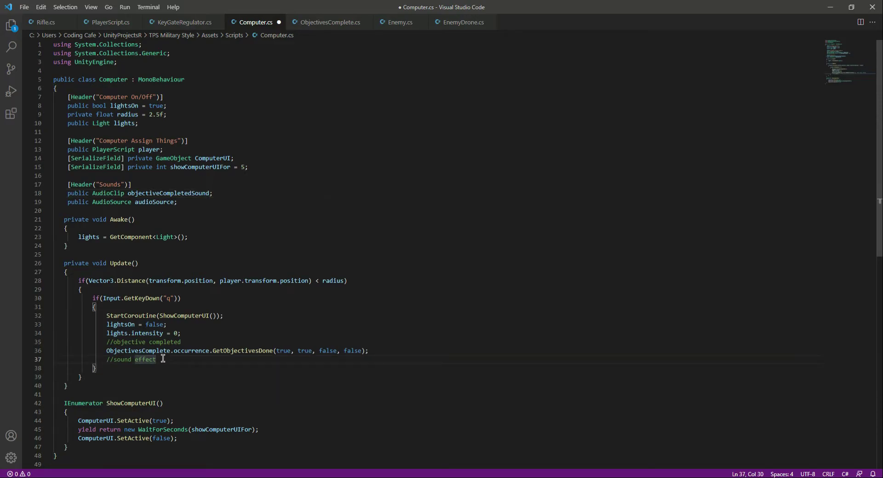
{"action": "key", "text": "Return"}
{"action": "scroll", "coordinate": [165, 334], "scroll_direction": "down", "scroll_amount": 3}
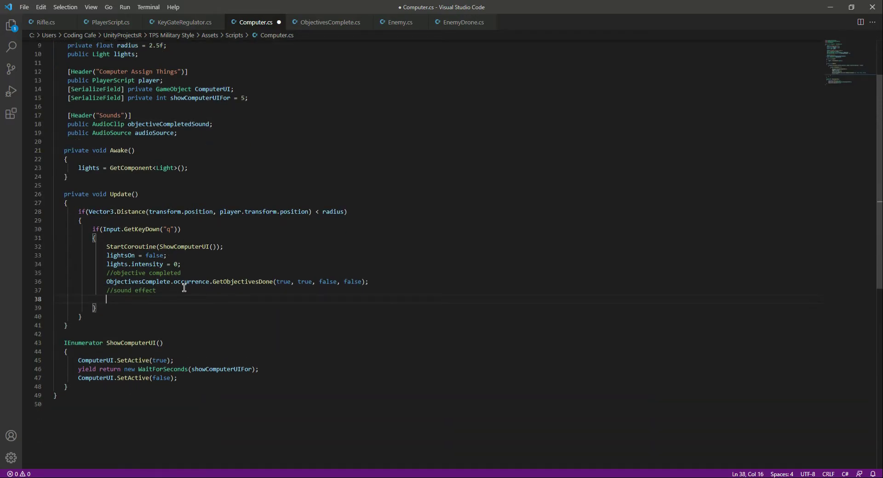
{"action": "type", "text": "audioSource.PlayOneShot();"}
{"action": "double_click", "coordinate": [170, 123]}
{"action": "key", "text": "ctrl+c"}
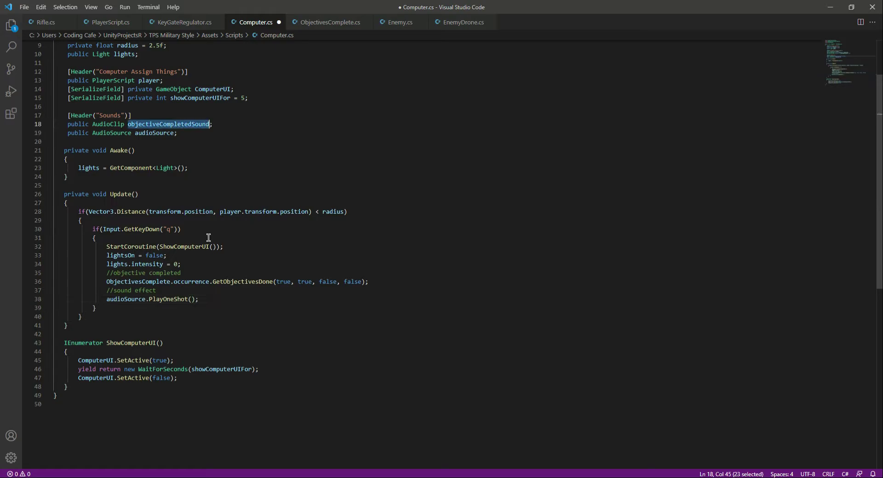
{"action": "left_click", "coordinate": [192, 299]}
{"action": "key", "text": "ctrl+v"}
{"action": "key", "text": "ctrl+s"}
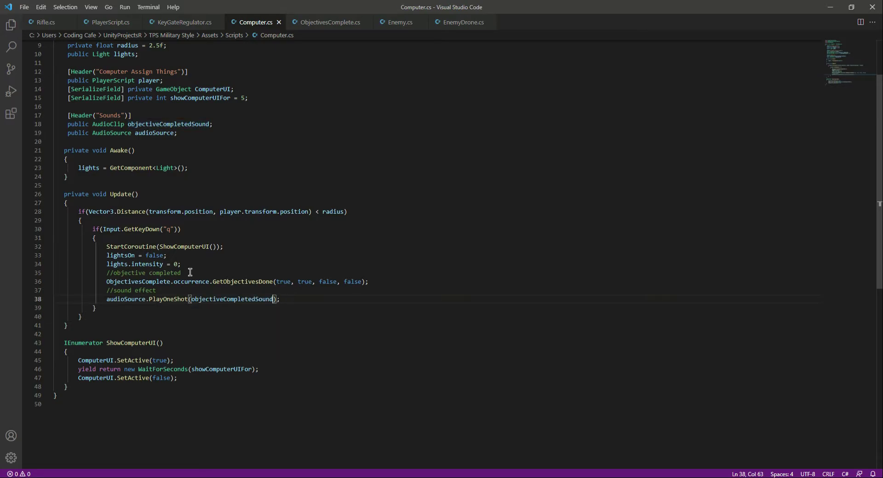
{"action": "left_click_drag", "start_coordinate": [184, 301], "coordinate": [288, 299]}
{"action": "left_click", "coordinate": [289, 299]}
Step: Back in Unity, assign the Point light's Audio Source and the Objective Complete clip to the Computer script's Sounds fields, and save
{"action": "key", "text": "alt+Tab"}
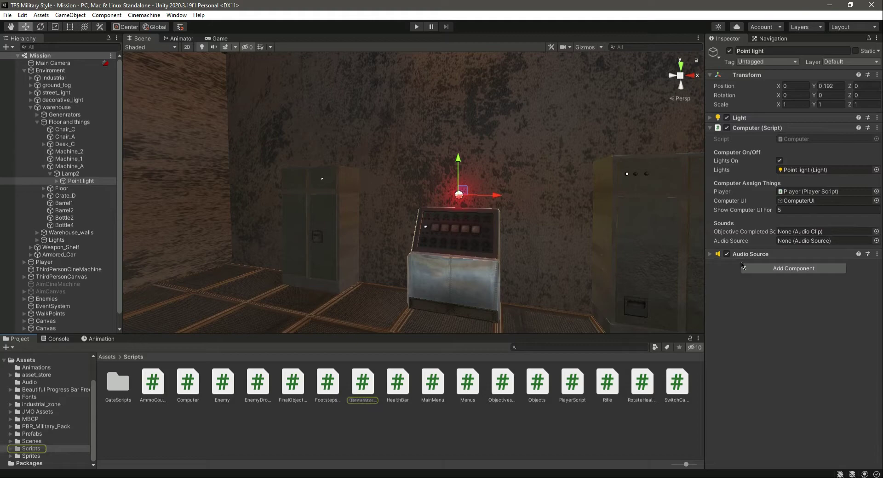
{"action": "left_click_drag", "start_coordinate": [757, 259], "coordinate": [819, 245]}
{"action": "key", "text": "ctrl+s"}
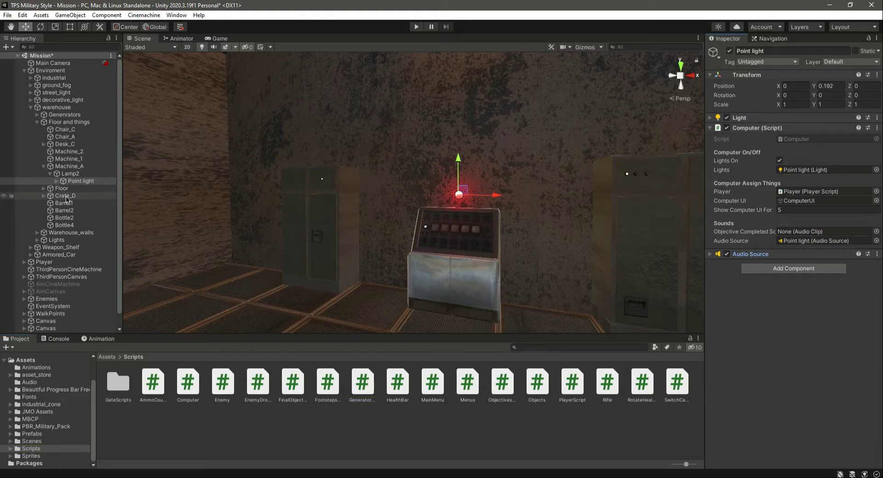
{"action": "left_click", "coordinate": [29, 382]}
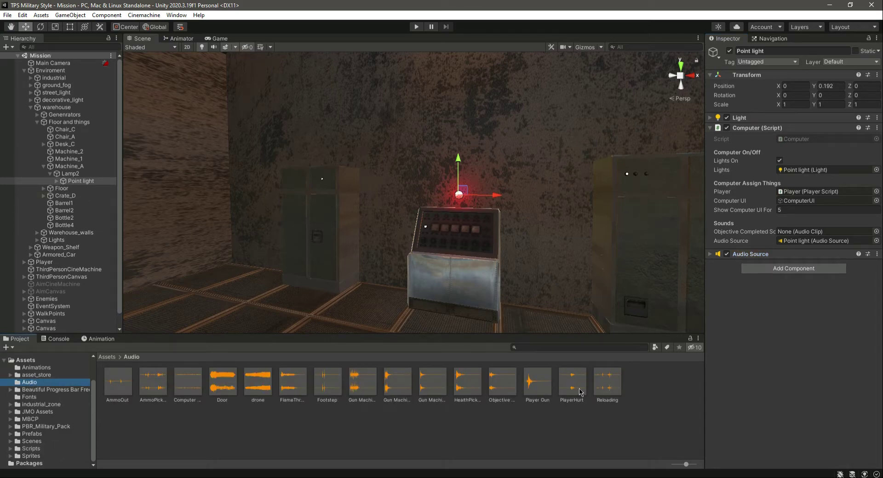
{"action": "left_click_drag", "start_coordinate": [502, 381], "coordinate": [810, 231]}
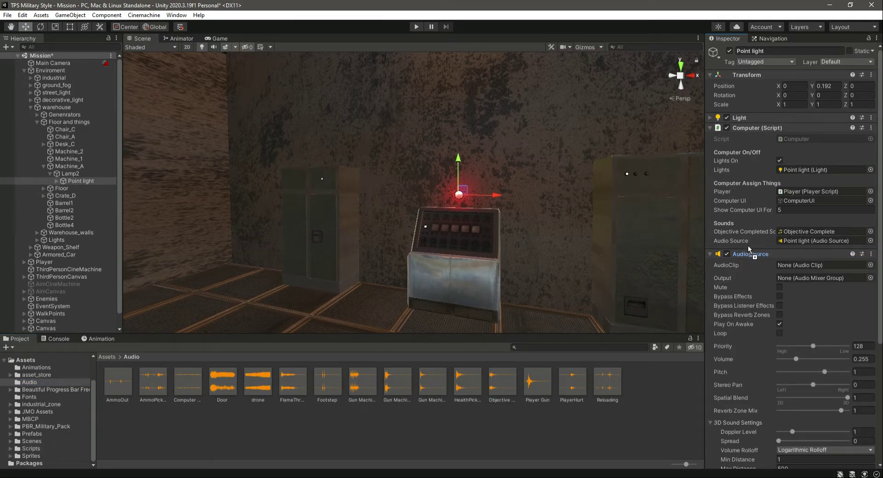
{"action": "left_click_drag", "start_coordinate": [749, 251], "coordinate": [716, 256]}
{"action": "key", "text": "ctrl+s"}
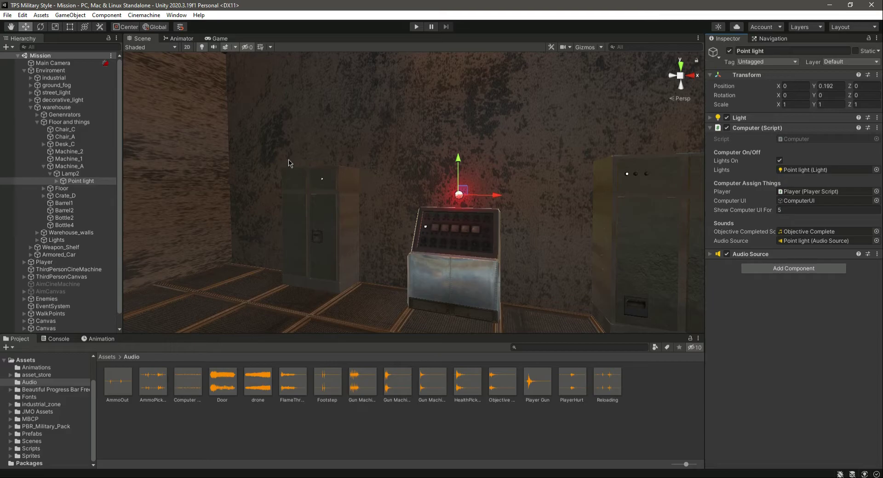
Step: Select the Buttons (1) switch of Generator (1) in the scene and open its GeneratorTurnOff script
{"action": "right_click_drag", "start_coordinate": [592, 179], "coordinate": [199, 189]}
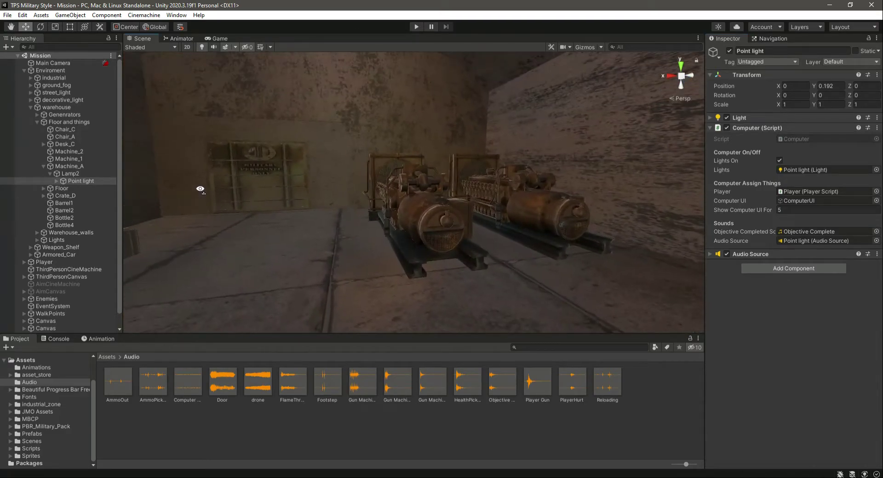
{"action": "scroll", "coordinate": [260, 192], "scroll_direction": "up", "scroll_amount": 3}
{"action": "right_click_drag", "start_coordinate": [260, 192], "coordinate": [416, 253]}
{"action": "left_click", "coordinate": [295, 199]}
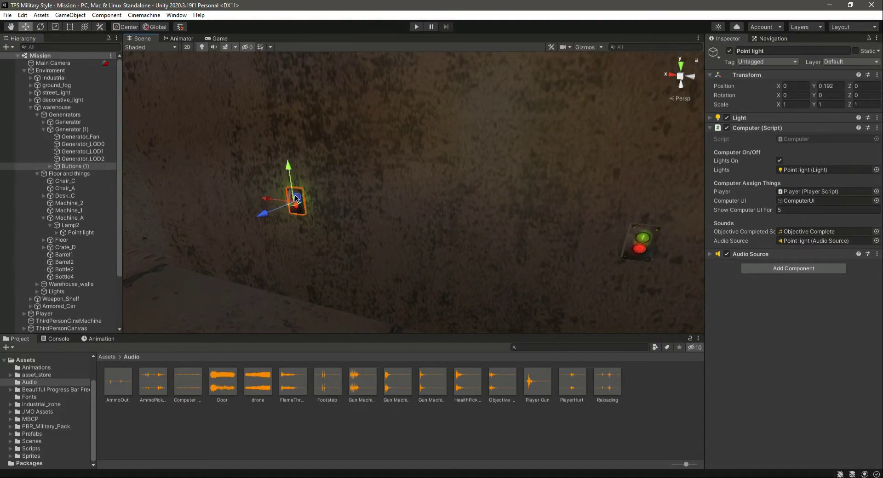
{"action": "left_click", "coordinate": [803, 150]}
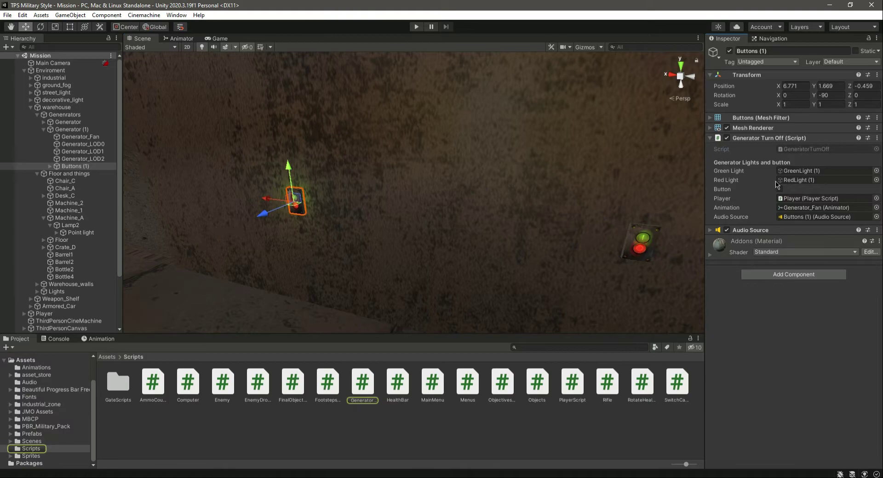
{"action": "double_click", "coordinate": [366, 393]}
Step: Copy the Sounds header and its two audio fields from Computer.cs into GeneratorTurnOff.cs below the existing fields, and save
{"action": "left_click", "coordinate": [255, 23]}
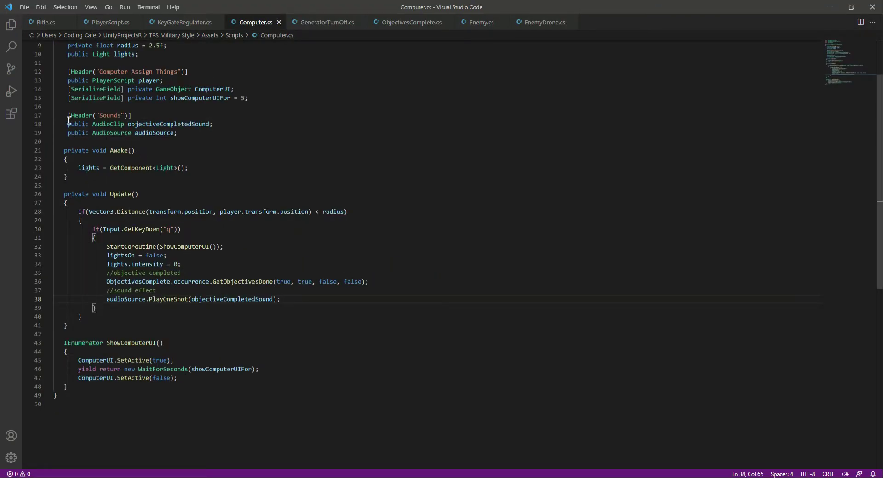
{"action": "left_click_drag", "start_coordinate": [68, 118], "coordinate": [213, 129]}
{"action": "key", "text": "ctrl+c"}
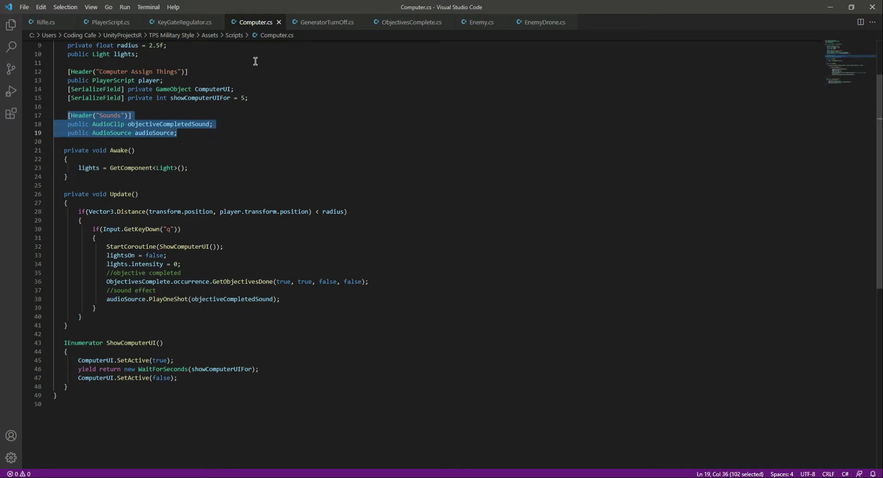
{"action": "left_click", "coordinate": [326, 22]}
{"action": "left_click", "coordinate": [188, 175]}
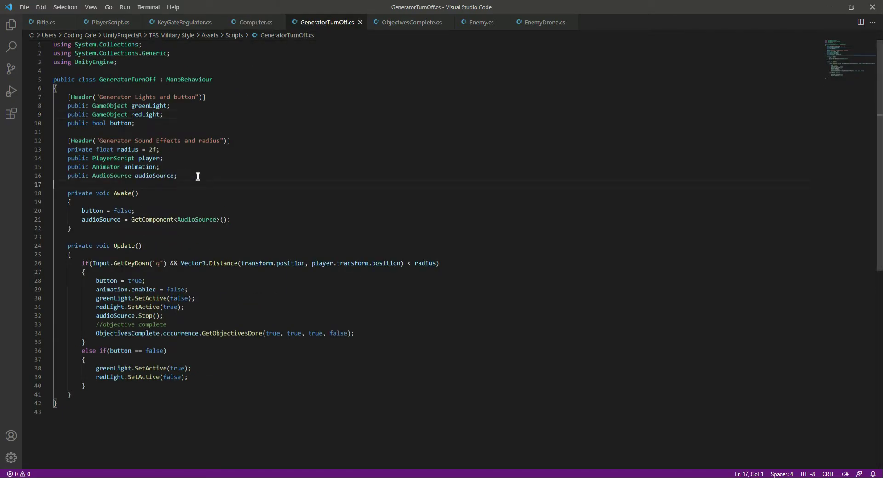
{"action": "key", "text": "Return"}
{"action": "key", "text": "Return"}
{"action": "key", "text": "ctrl+v"}
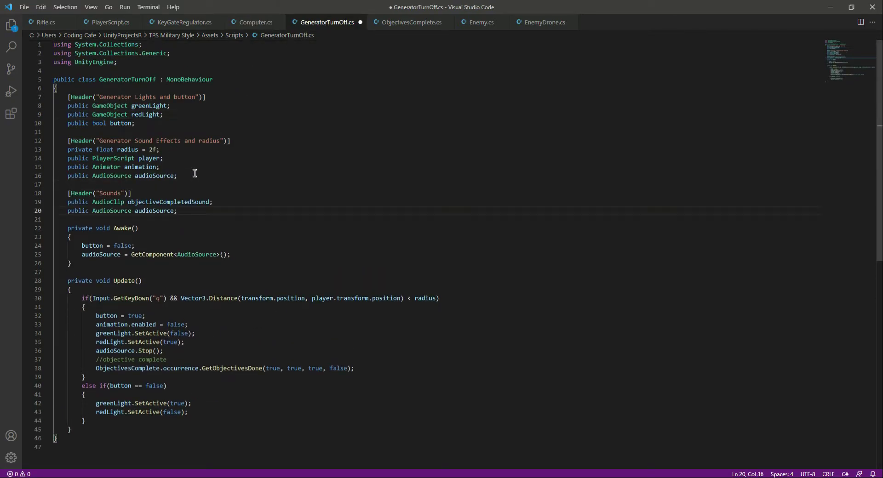
{"action": "key", "text": "ctrl+s"}
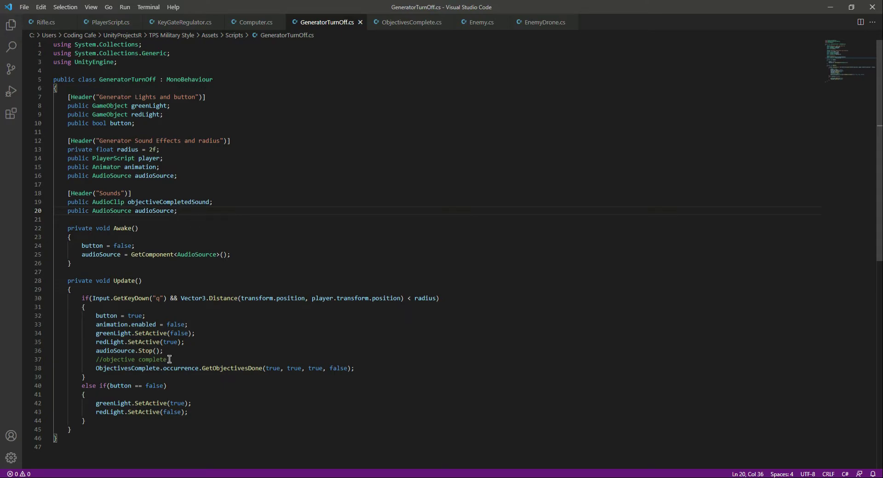
Step: Add a //sound effect comment below the GetObjectivesDone call in Update of GeneratorTurnOff.cs
{"action": "double_click", "coordinate": [149, 360]}
{"action": "left_click", "coordinate": [363, 365]}
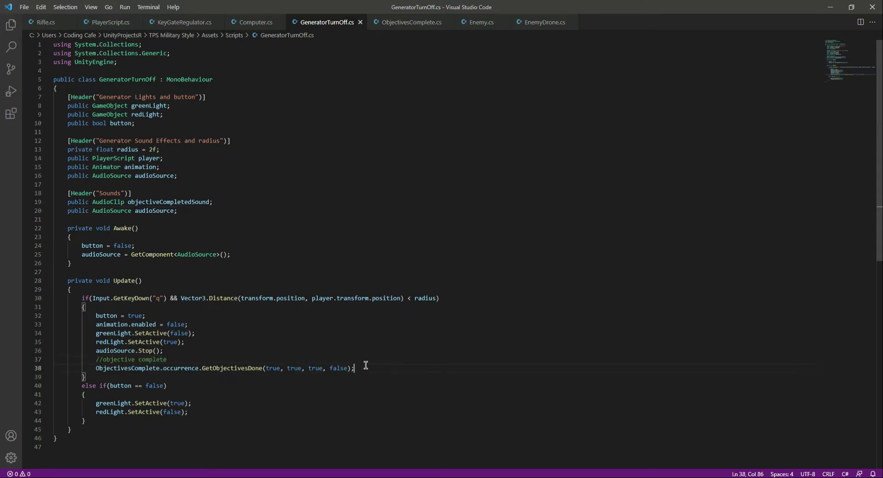
{"action": "key", "text": "Return"}
{"action": "type", "text": "//"}
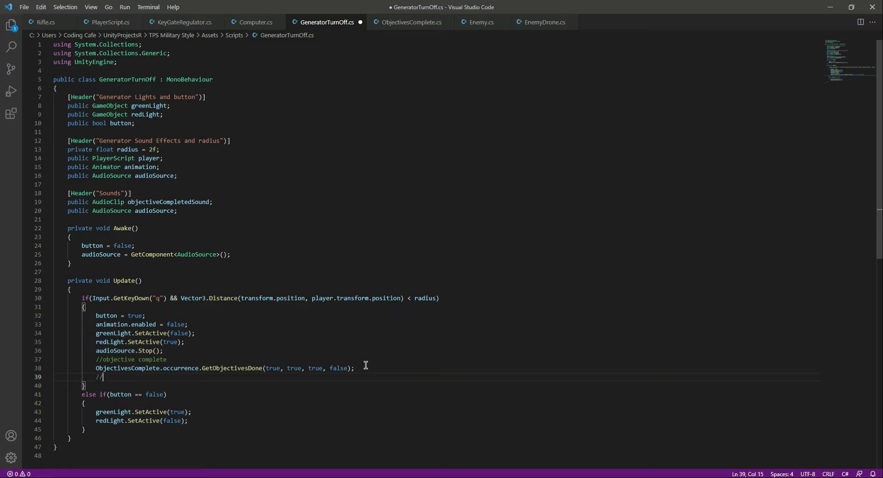
{"action": "type", "text": "sound effect"}
{"action": "key", "text": "Return"}
{"action": "scroll", "coordinate": [365, 365], "scroll_direction": "down", "scroll_amount": 4}
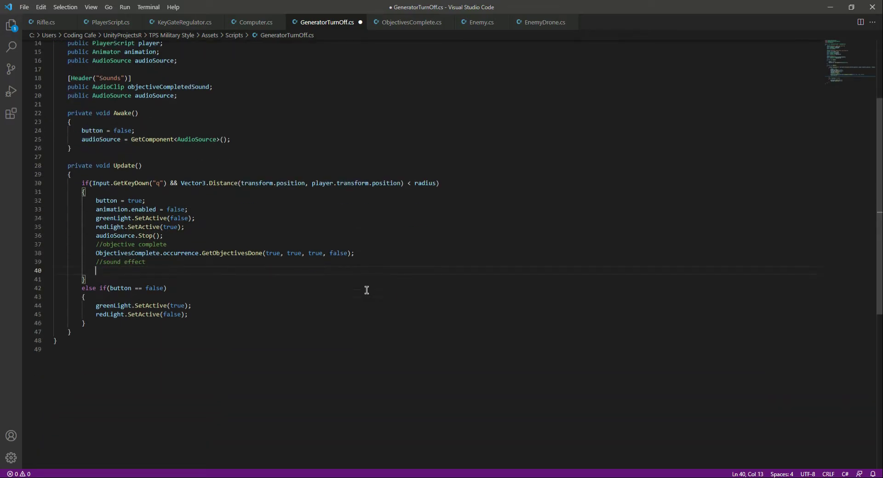
Step: Copy audioSource.PlayOneShot(objectiveCompletedSound); from Computer.cs to below the //sound effect comment in GeneratorTurnOff.cs, and save
{"action": "left_click", "coordinate": [255, 22]}
{"action": "left_click_drag", "start_coordinate": [105, 300], "coordinate": [283, 299]}
{"action": "left_click", "coordinate": [307, 23]}
{"action": "type", "text": "audioSource.PlayOneShot(objectiveCompletedSound);"}
{"action": "key", "text": "ctrl+s"}
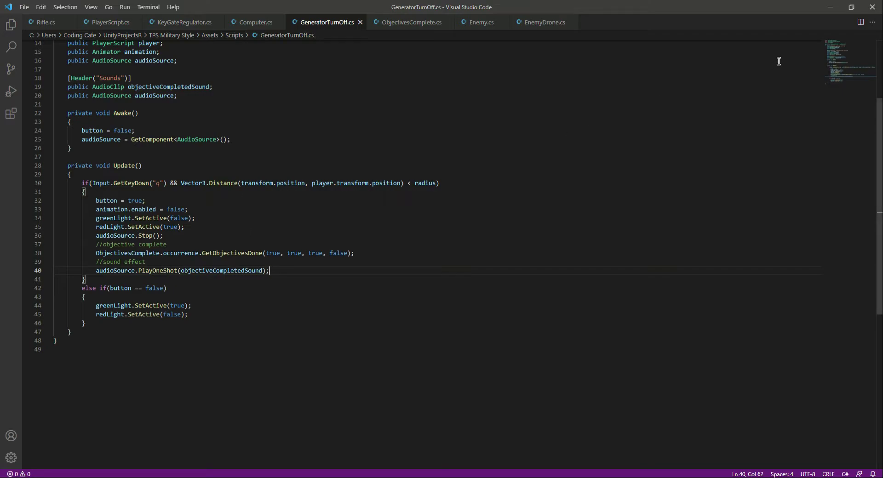
Step: Delete the duplicate public AudioSource audioSource; field under the Sounds header of GeneratorTurnOff.cs and save the script
{"action": "scroll", "coordinate": [792, 77], "scroll_direction": "up", "scroll_amount": 5}
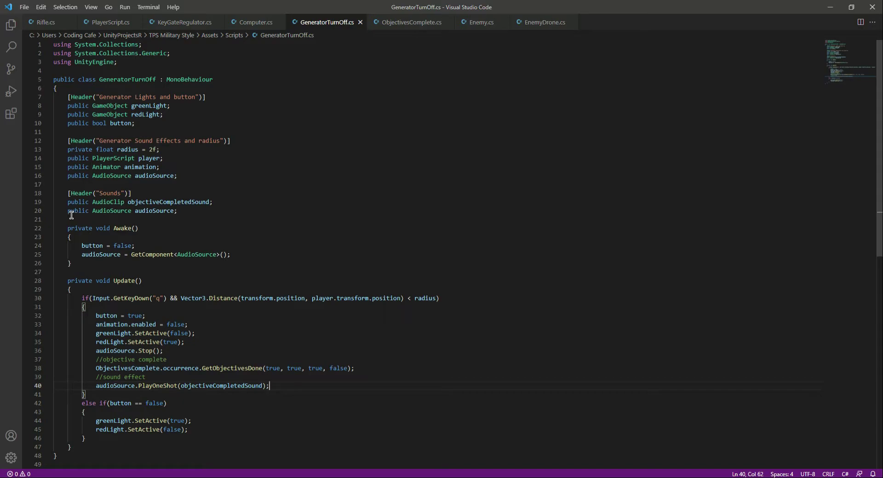
{"action": "double_click", "coordinate": [121, 210]}
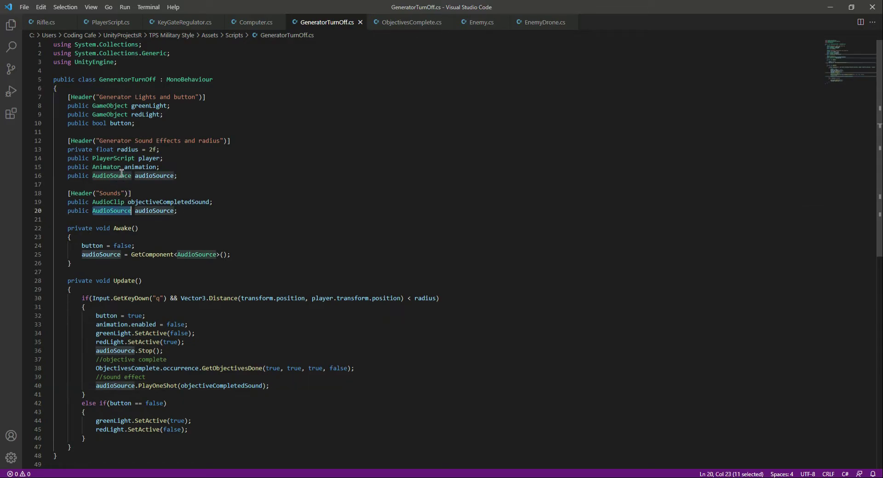
{"action": "left_click", "coordinate": [187, 210]}
{"action": "key", "text": "shift+Home"}
{"action": "key", "text": "shift+Home"}
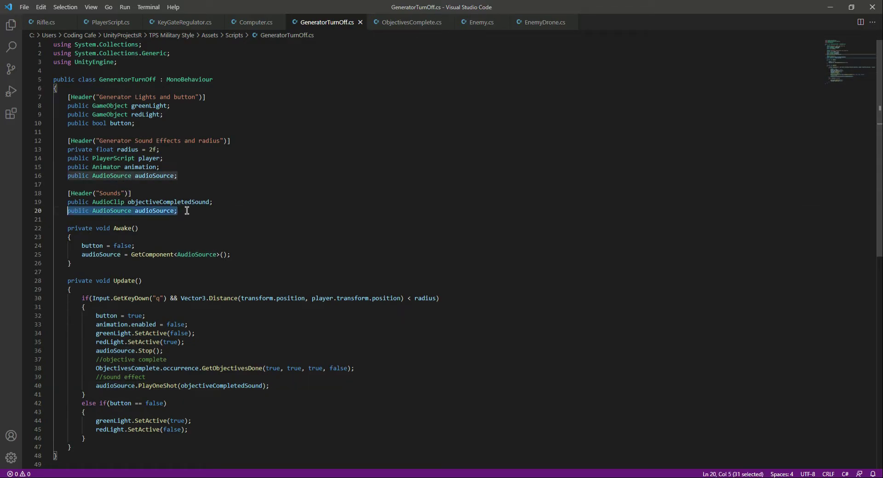
{"action": "key", "text": "BackSpace"}
{"action": "key", "text": "BackSpace"}
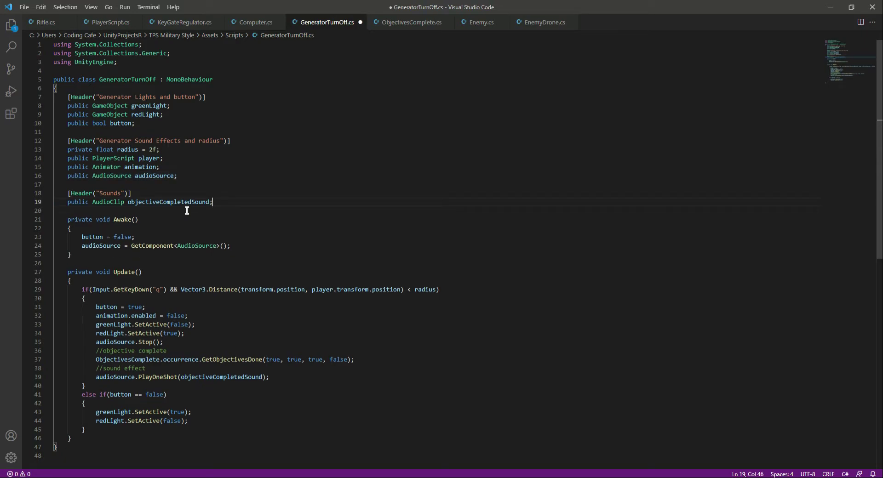
{"action": "key", "text": "ctrl+s"}
{"action": "left_click", "coordinate": [159, 177]}
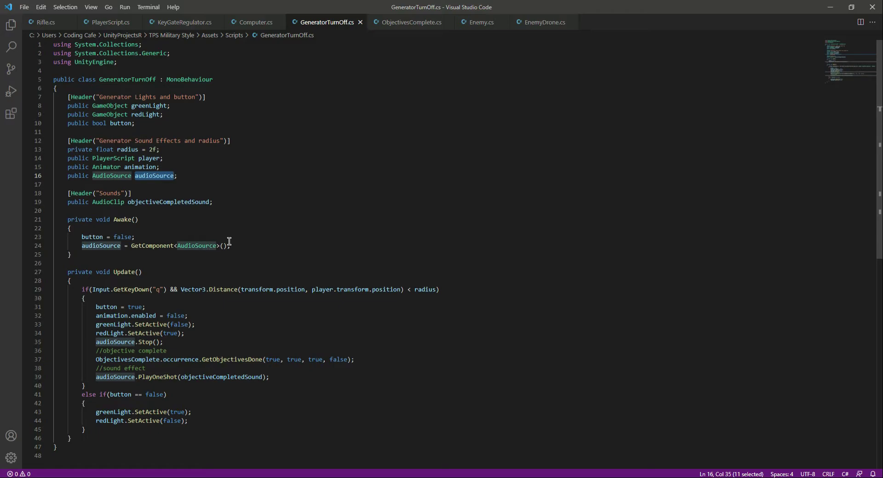
{"action": "left_click", "coordinate": [254, 253]}
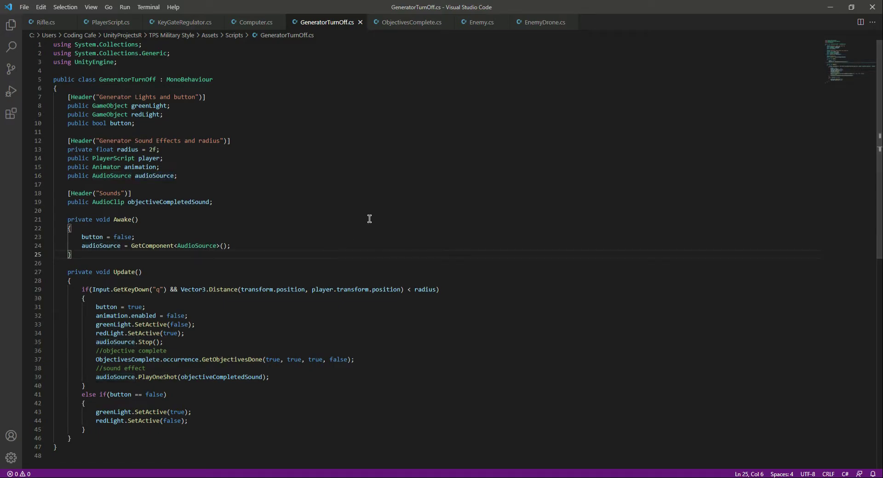
Step: In Unity, assign the Objective Complete clip to the Generator Turn Off script of both Buttons (1) and Buttons, and save the scene
{"action": "left_click", "coordinate": [831, 7]}
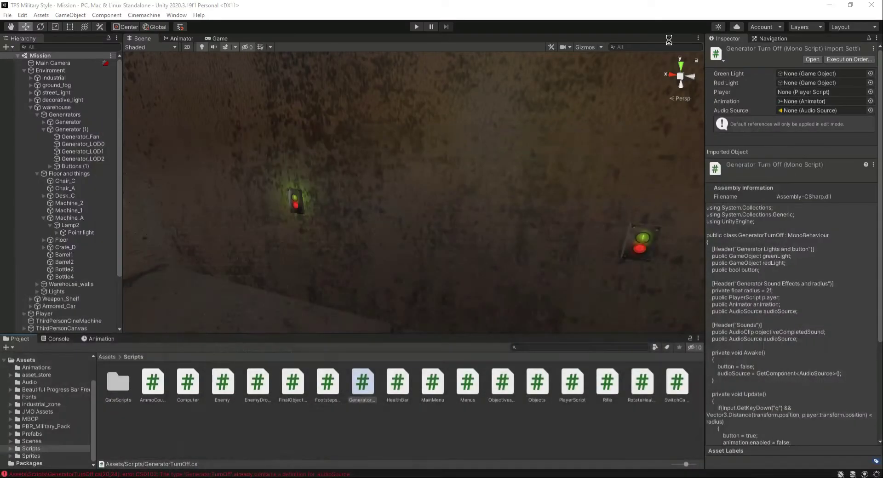
{"action": "left_click", "coordinate": [300, 204]}
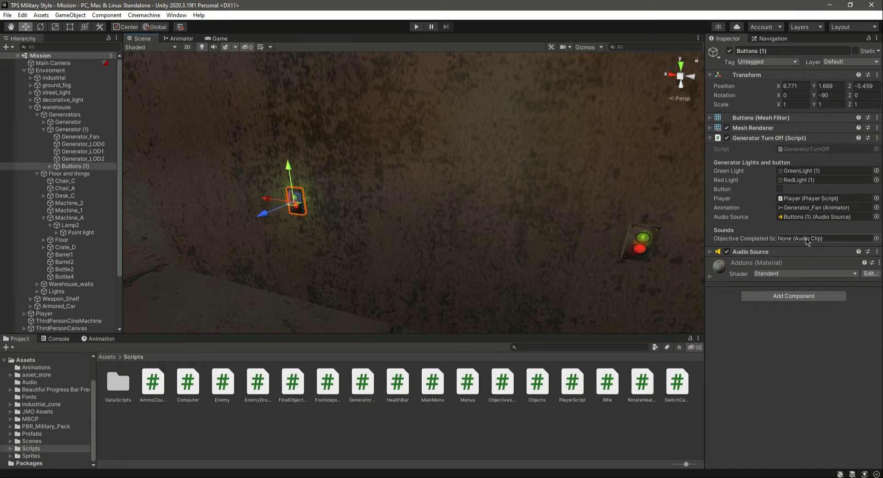
{"action": "left_click", "coordinate": [42, 385]}
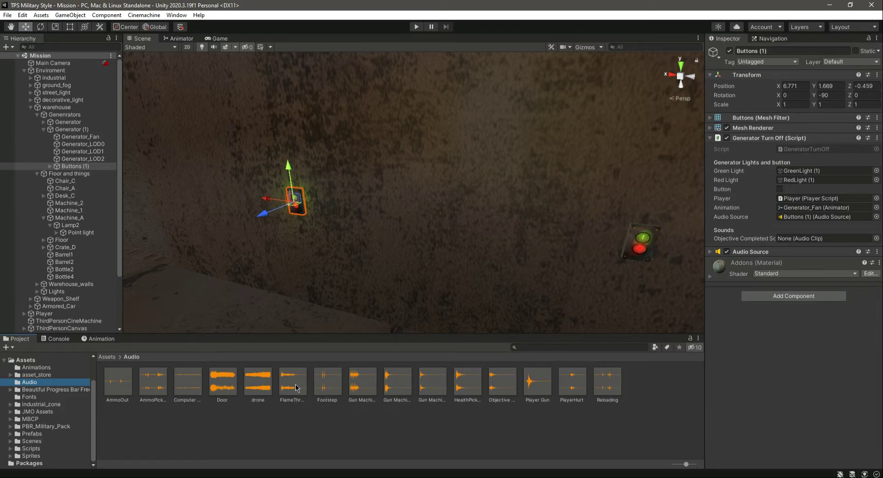
{"action": "left_click_drag", "start_coordinate": [503, 383], "coordinate": [796, 237]}
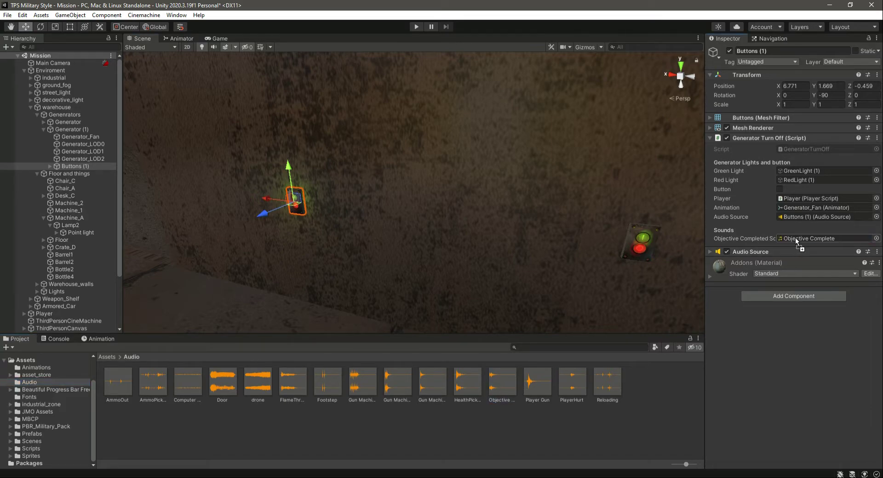
{"action": "left_click", "coordinate": [646, 241]}
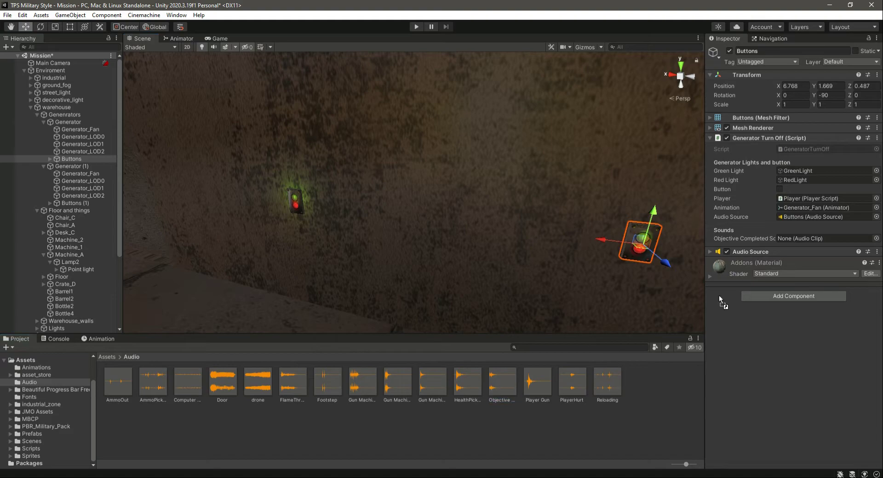
{"action": "left_click_drag", "start_coordinate": [719, 297], "coordinate": [793, 240]}
Step: Collapse the Enviroment hierarchy, focus the scene on the Key object, and locate its KeyObjectRegulator script in the project
{"action": "left_click", "coordinate": [37, 115]}
{"action": "left_click", "coordinate": [37, 121]}
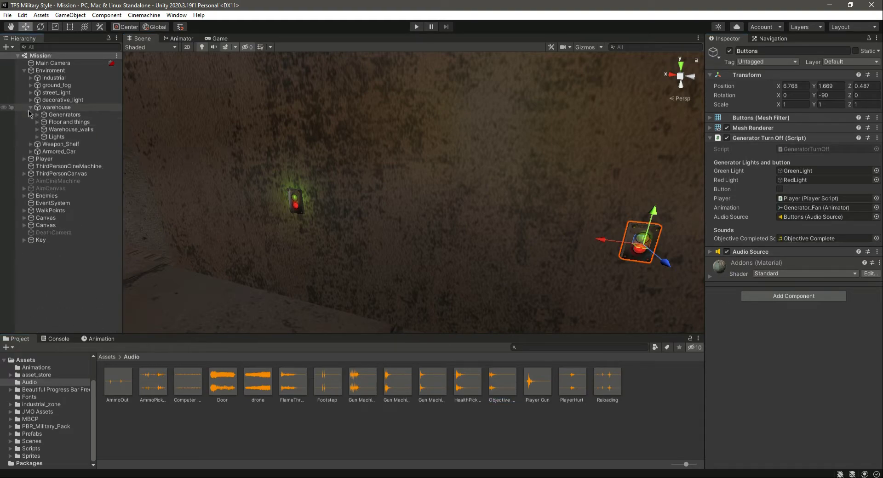
{"action": "left_click", "coordinate": [31, 107]}
{"action": "left_click", "coordinate": [24, 70]}
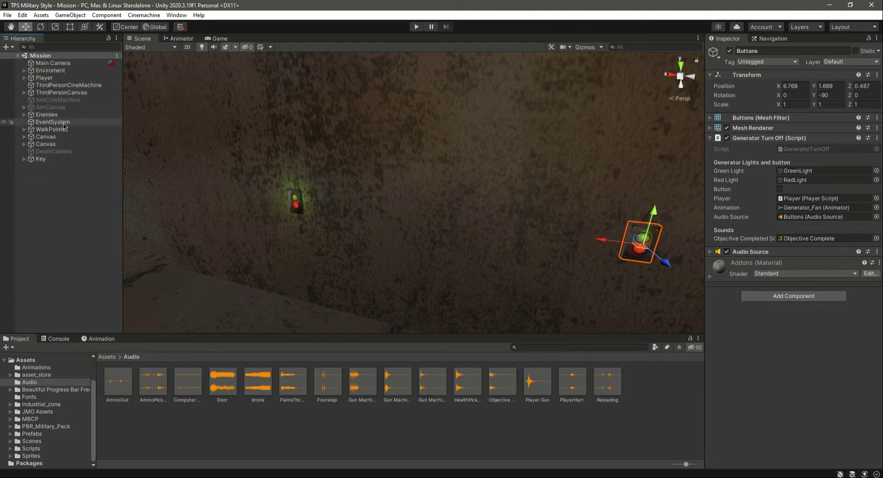
{"action": "double_click", "coordinate": [42, 159]}
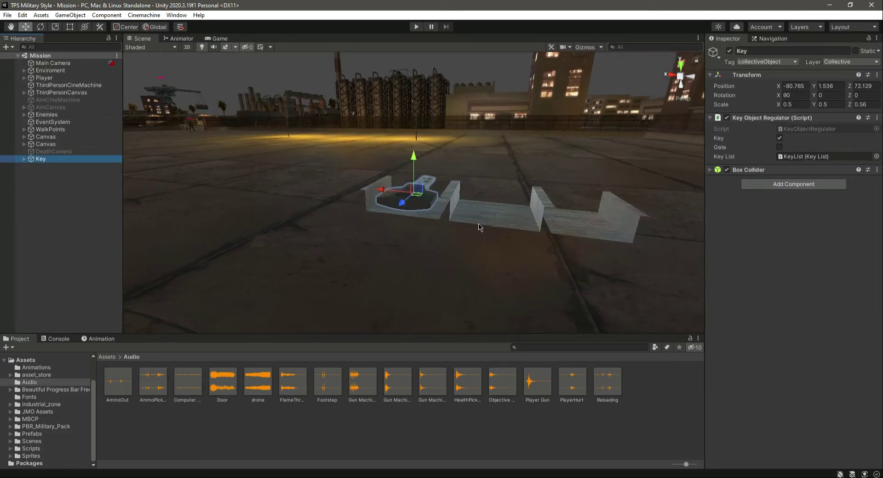
{"action": "right_click_drag", "start_coordinate": [479, 227], "coordinate": [275, 219]}
{"action": "key", "text": "w"}
{"action": "right_click_drag", "start_coordinate": [441, 194], "coordinate": [398, 241]}
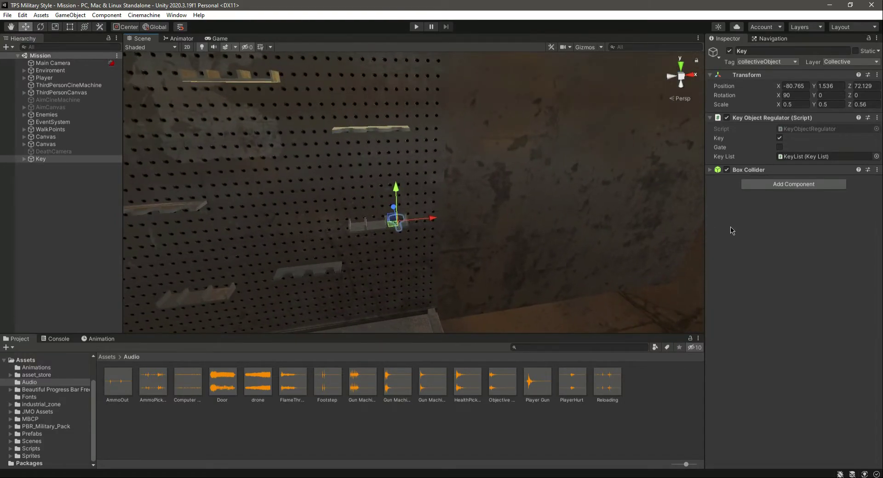
{"action": "left_click", "coordinate": [822, 130]}
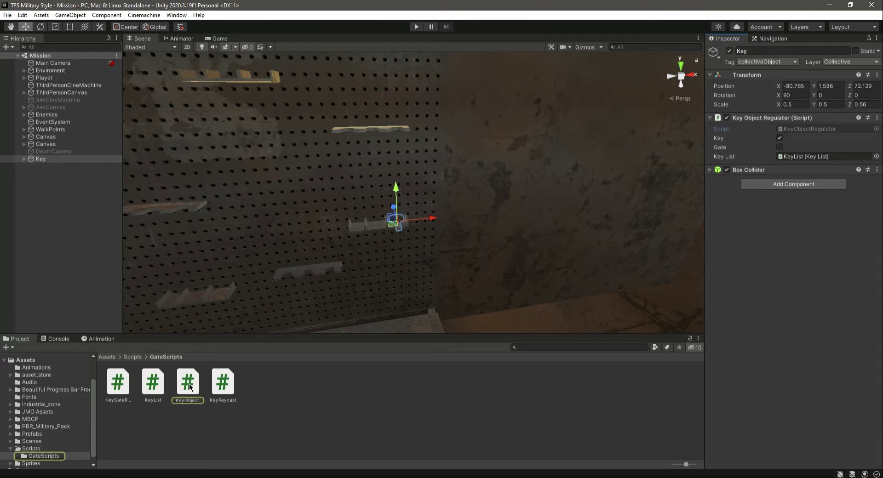
Step: Add an Audio Source component to the Key object
{"action": "left_click", "coordinate": [789, 186]}
{"action": "key", "text": "Up"}
{"action": "key", "text": "Up"}
{"action": "key", "text": "Up"}
{"action": "key", "text": "Up"}
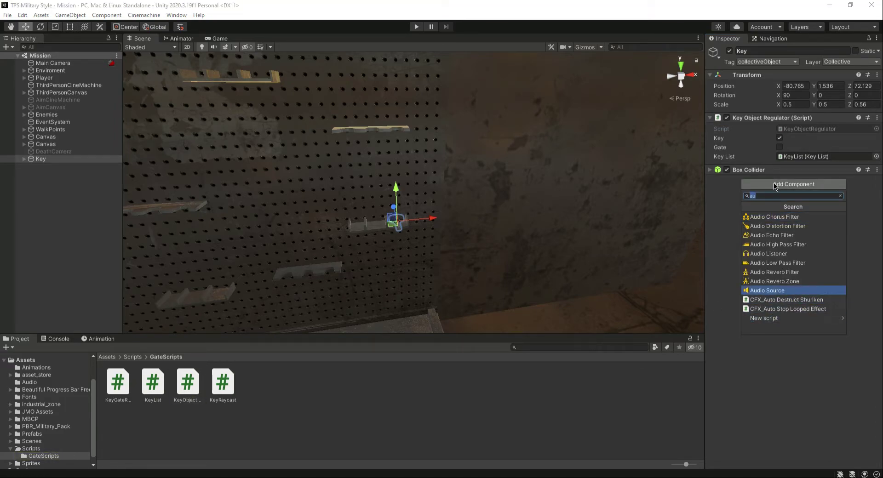
{"action": "key", "text": "Return"}
{"action": "left_click", "coordinate": [713, 183]}
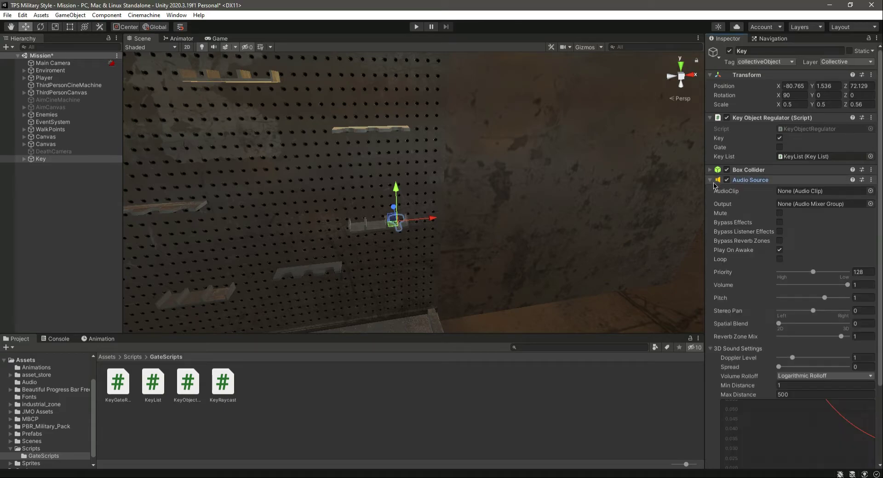
Step: Set the Key's Audio Source to Spatial Blend 1 and Volume about 0.4, save the scene, and collapse the component
{"action": "left_click_drag", "start_coordinate": [779, 324], "coordinate": [848, 324]}
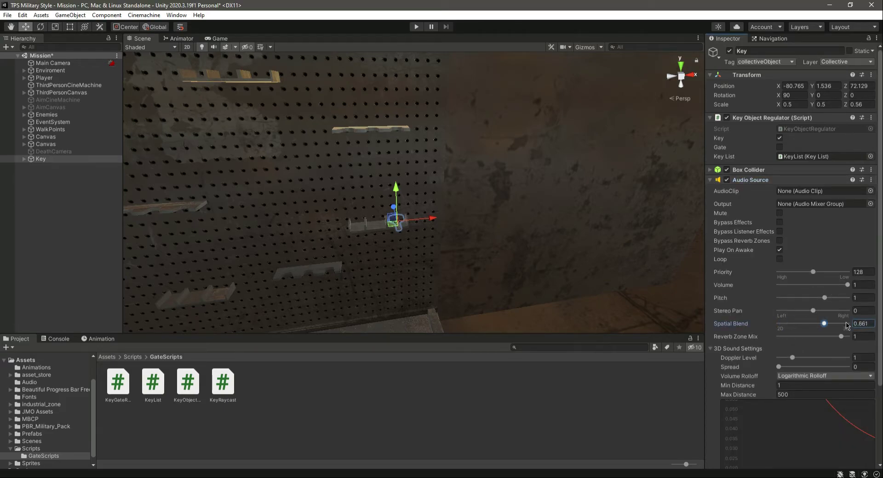
{"action": "left_click_drag", "start_coordinate": [848, 285], "coordinate": [805, 286]}
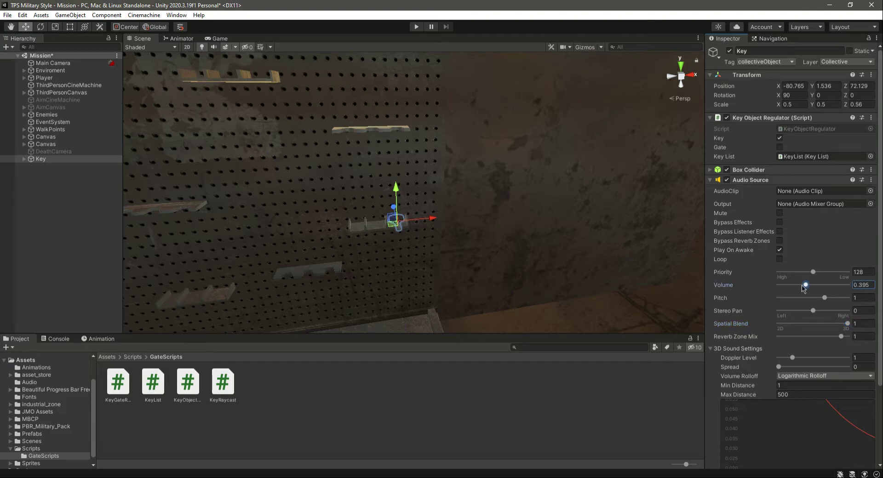
{"action": "key", "text": "ctrl+s"}
{"action": "left_click", "coordinate": [754, 180]}
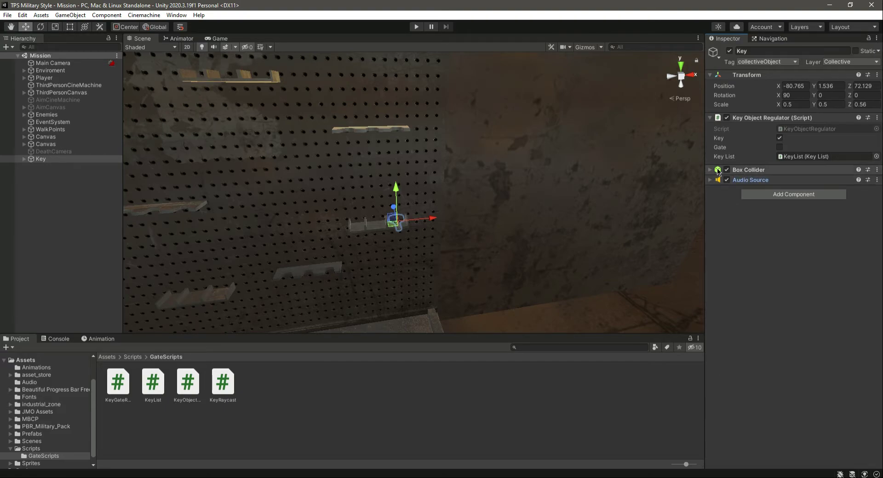
Step: Open the KeyObjectRegulator script, copy the Sounds header and its two audio fields from Computer.cs below the gateObject field, indent them, and save
{"action": "left_click", "coordinate": [811, 130]}
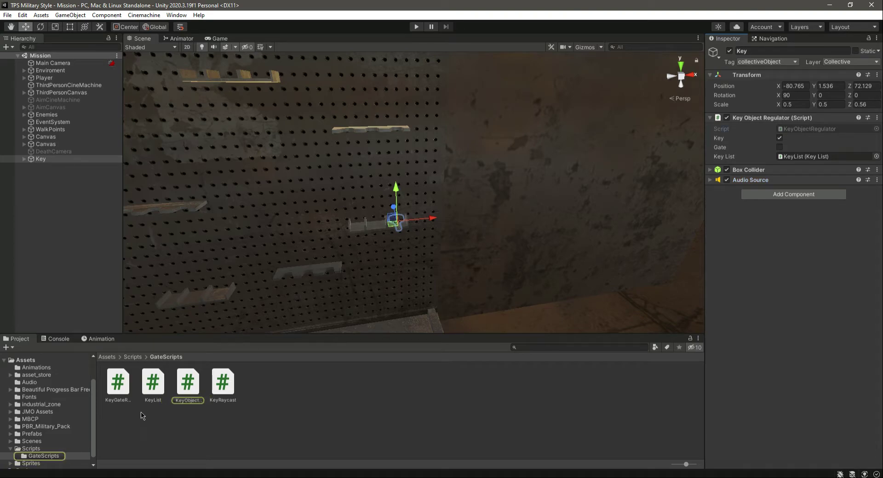
{"action": "double_click", "coordinate": [184, 383]}
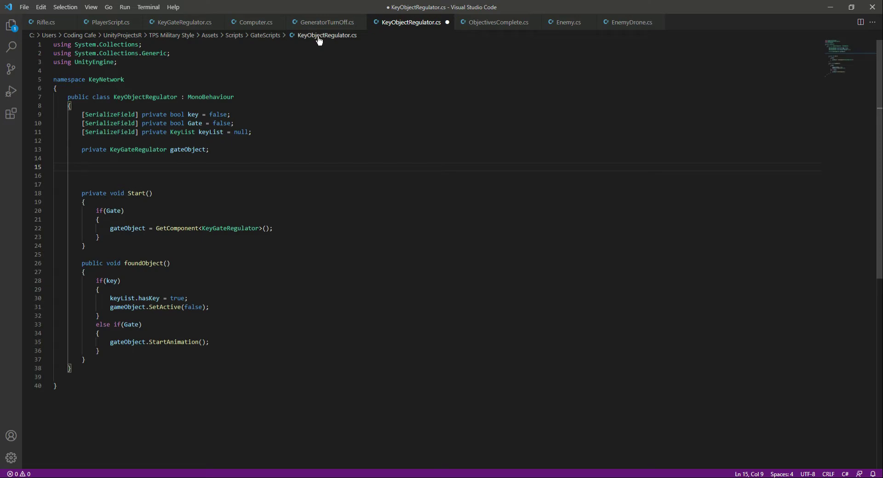
{"action": "left_click", "coordinate": [256, 22]}
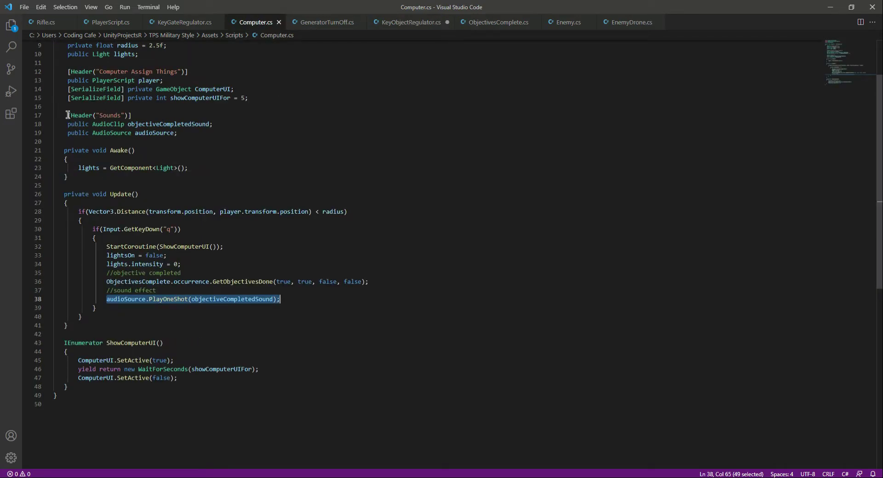
{"action": "left_click_drag", "start_coordinate": [68, 115], "coordinate": [250, 140]}
{"action": "key", "text": "ctrl+c"}
{"action": "left_click", "coordinate": [410, 22]}
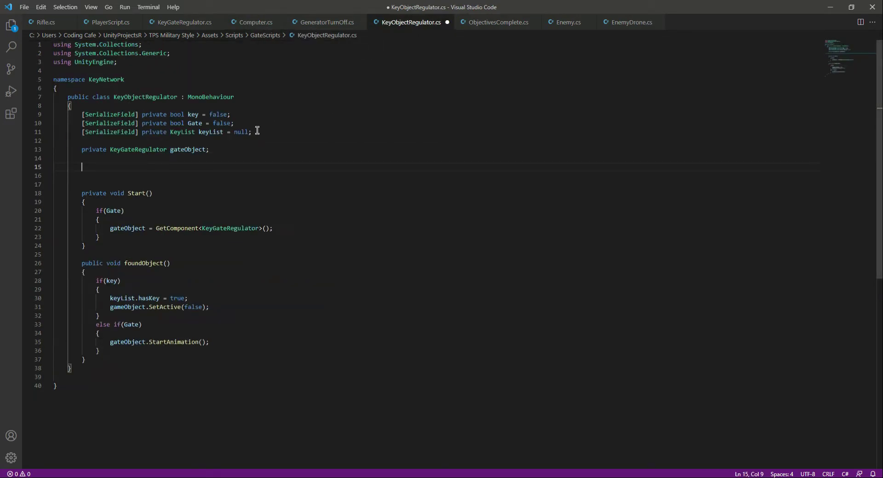
{"action": "left_click", "coordinate": [175, 166]}
{"action": "key", "text": "ctrl+v"}
{"action": "left_click_drag", "start_coordinate": [67, 176], "coordinate": [202, 185]}
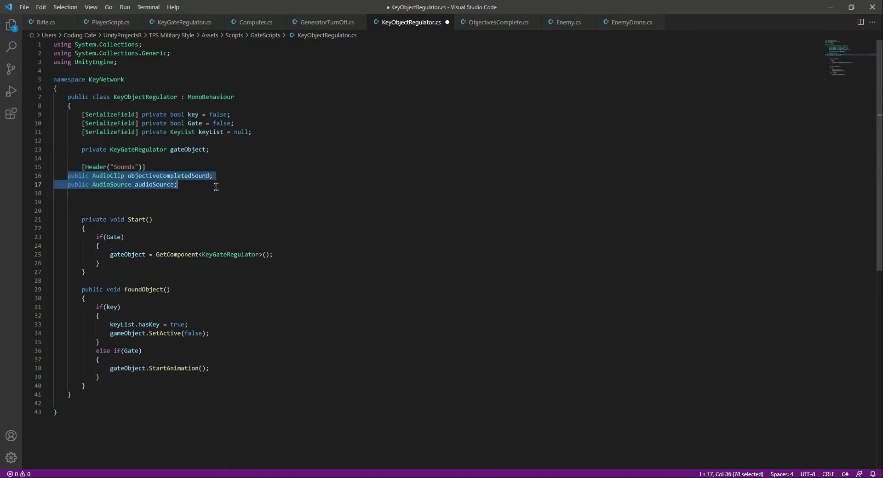
{"action": "key", "text": "Tab"}
{"action": "left_click", "coordinate": [229, 187]}
{"action": "key", "text": "ctrl+s"}
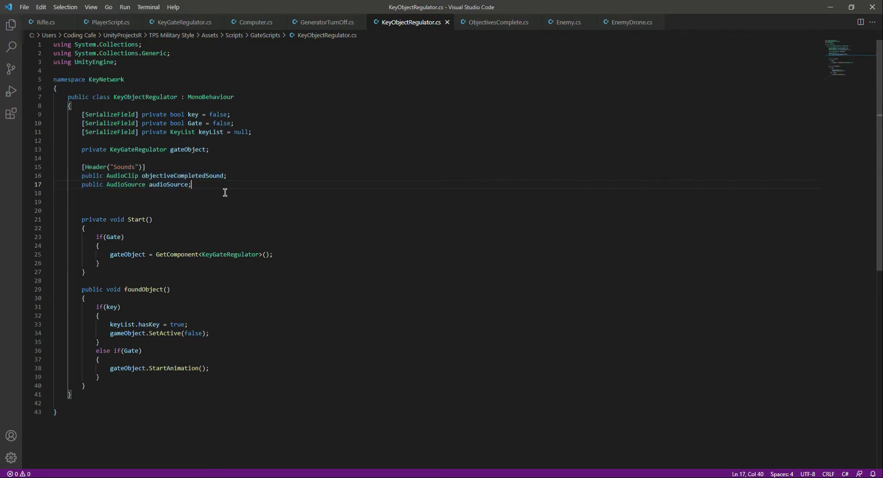
Step: Copy the sound effect comment and audioSource.PlayOneShot line from Computer.cs below gameObject.SetActive(false) in KeyObjectRegulator's foundObject method, indent it, and save
{"action": "left_click", "coordinate": [252, 22]}
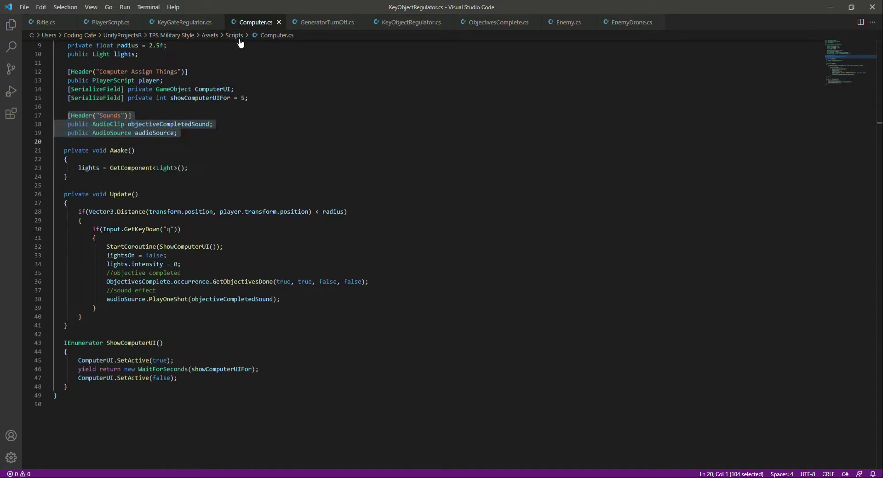
{"action": "left_click_drag", "start_coordinate": [106, 291], "coordinate": [296, 302]}
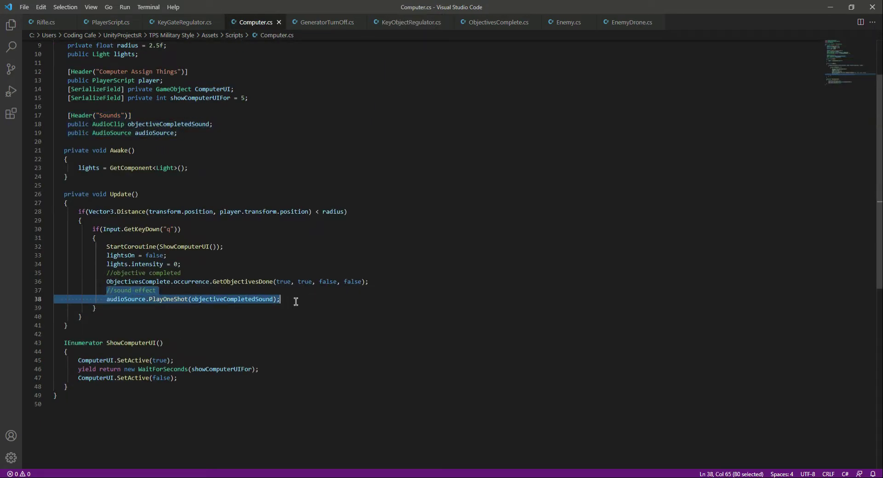
{"action": "left_click", "coordinate": [388, 23]}
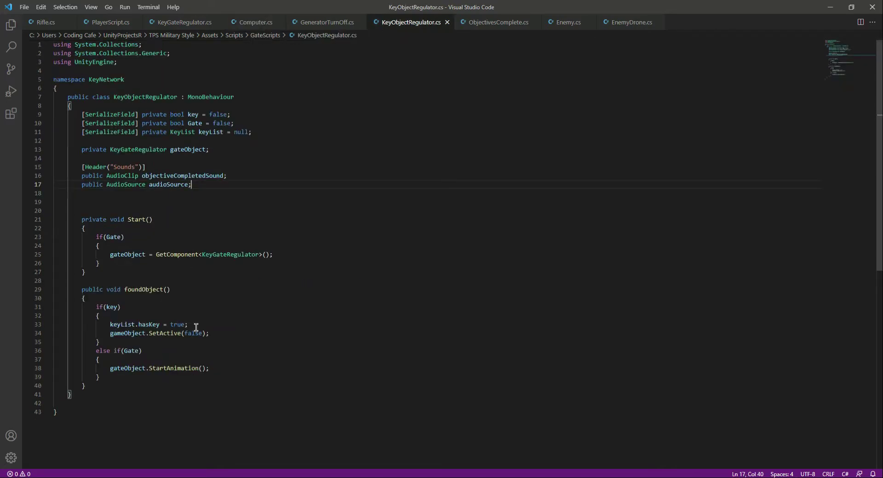
{"action": "left_click", "coordinate": [230, 333]}
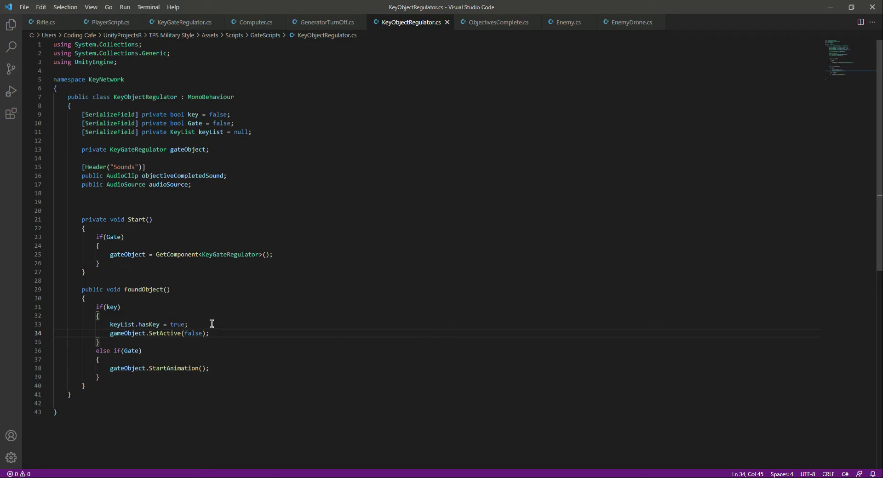
{"action": "key", "text": "Return"}
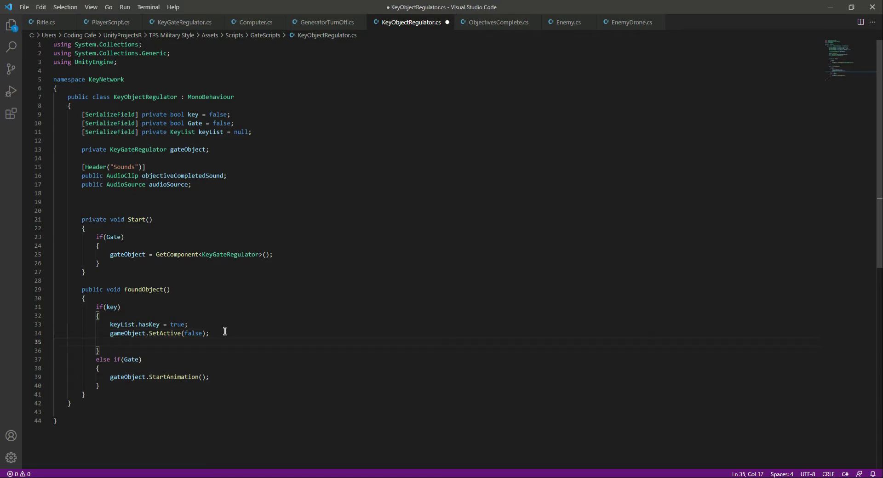
{"action": "key", "text": "ctrl+v"}
{"action": "left_click", "coordinate": [105, 353]}
{"action": "key", "text": "Tab"}
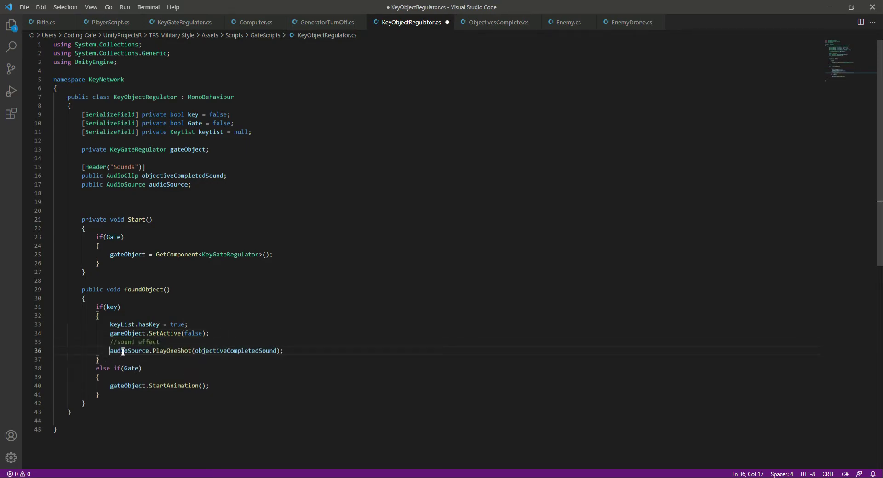
{"action": "key", "text": "ctrl+s"}
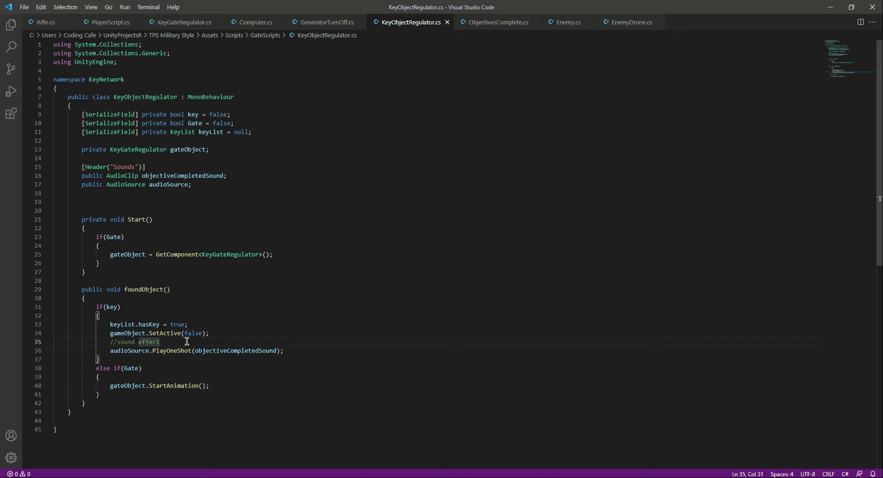
{"action": "double_click", "coordinate": [207, 351]}
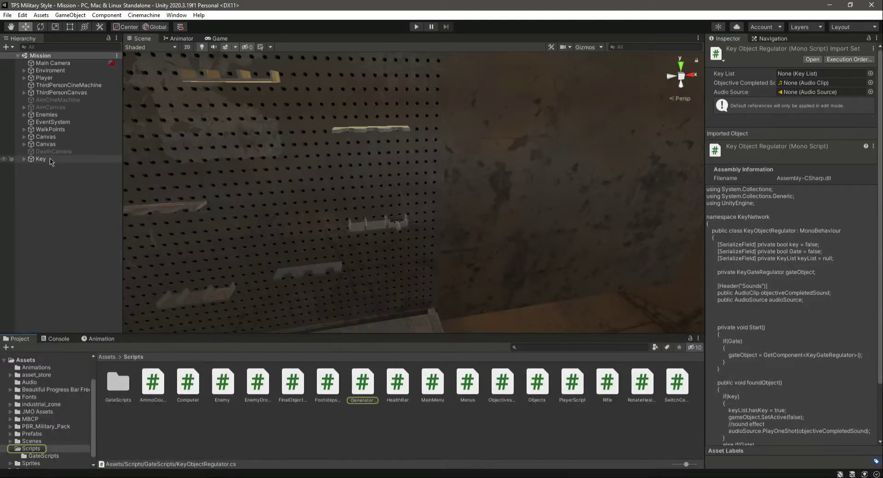
Step: Switch to Unity and assign the Key's own Audio Source and the Objective Complete clip to its Key Object Regulator, then save the scene
{"action": "left_click", "coordinate": [44, 159]}
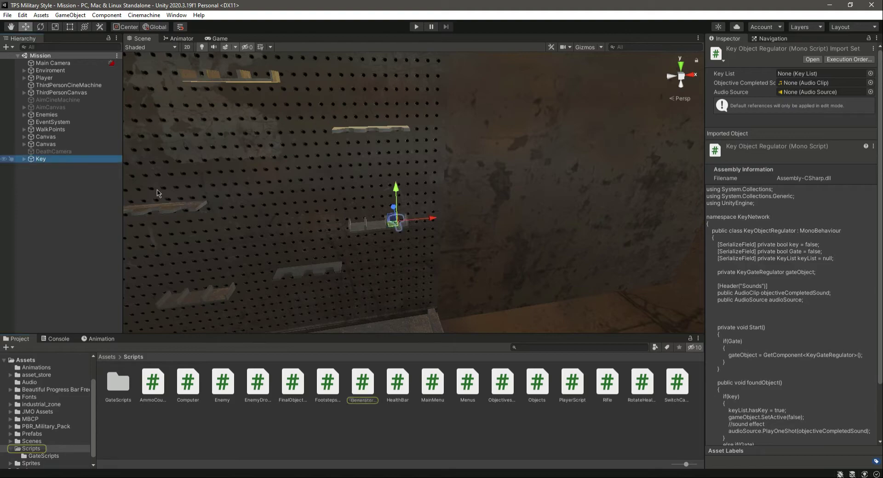
{"action": "left_click_drag", "start_coordinate": [739, 213], "coordinate": [807, 186]}
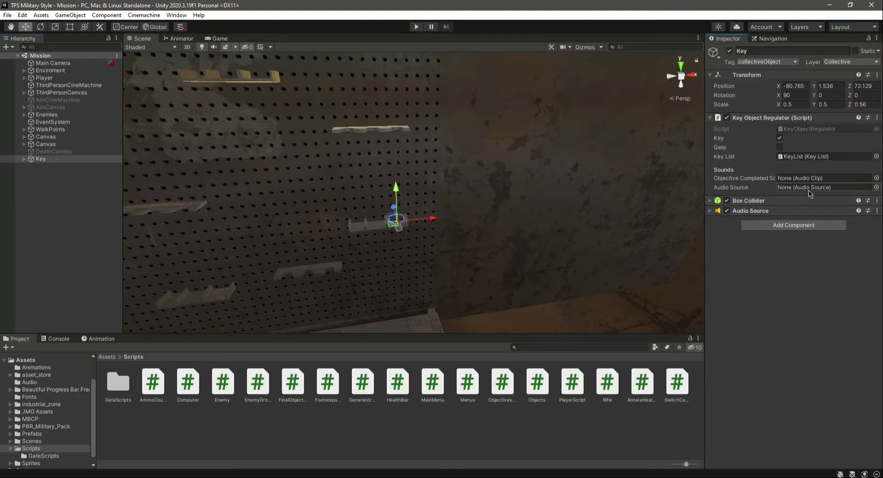
{"action": "left_click_drag", "start_coordinate": [745, 212], "coordinate": [801, 188]}
{"action": "left_click", "coordinate": [36, 375]}
{"action": "left_click", "coordinate": [39, 382]}
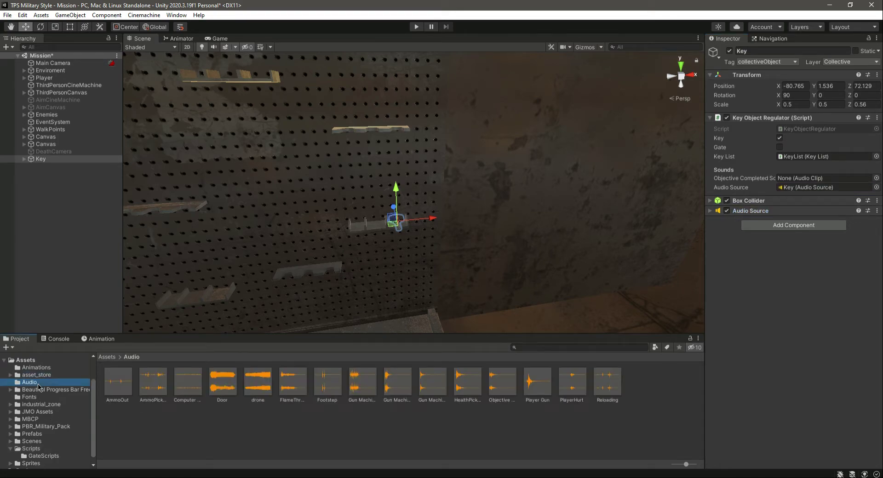
{"action": "left_click_drag", "start_coordinate": [503, 385], "coordinate": [795, 178]}
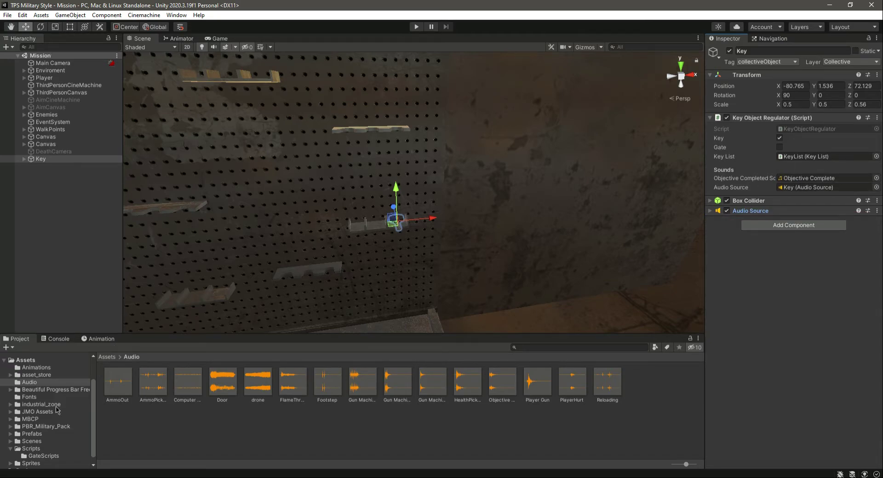
Step: Collapse the Scripts folder, return to the Assets root folder, and clear the selection
{"action": "left_click", "coordinate": [11, 450]}
{"action": "left_click", "coordinate": [32, 362]}
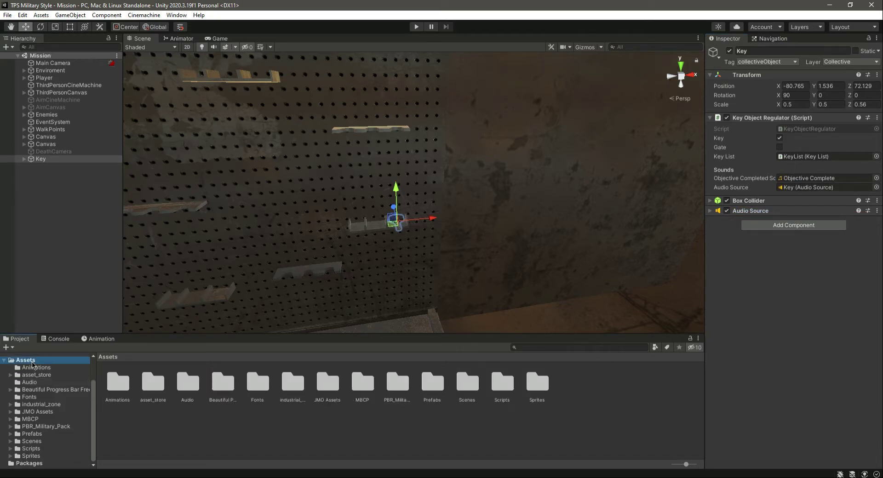
{"action": "left_click", "coordinate": [303, 426]}
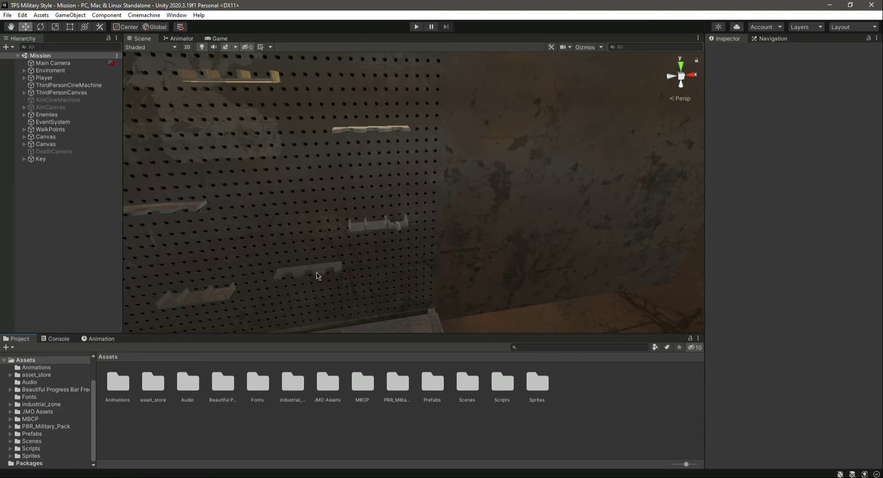
Step: Start play mode, run the player onto the road, and shoot the enemy drone
{"action": "key", "text": "ctrl+p"}
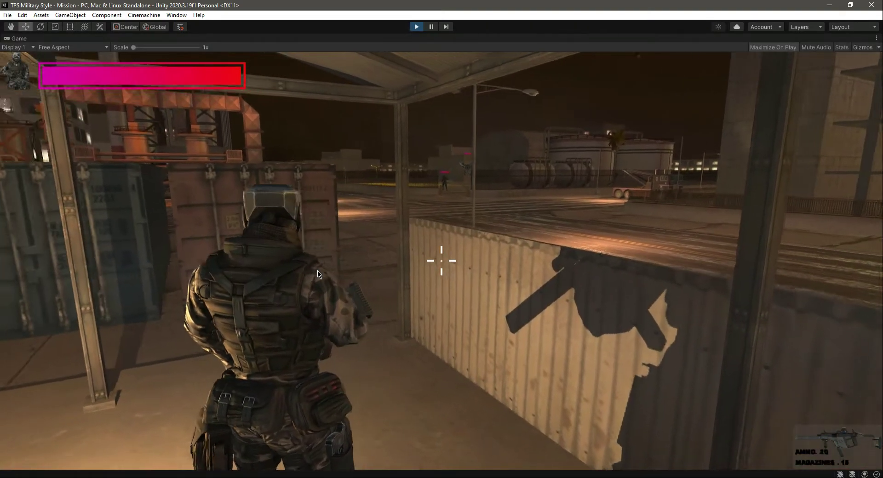
{"action": "key", "text": "w"}
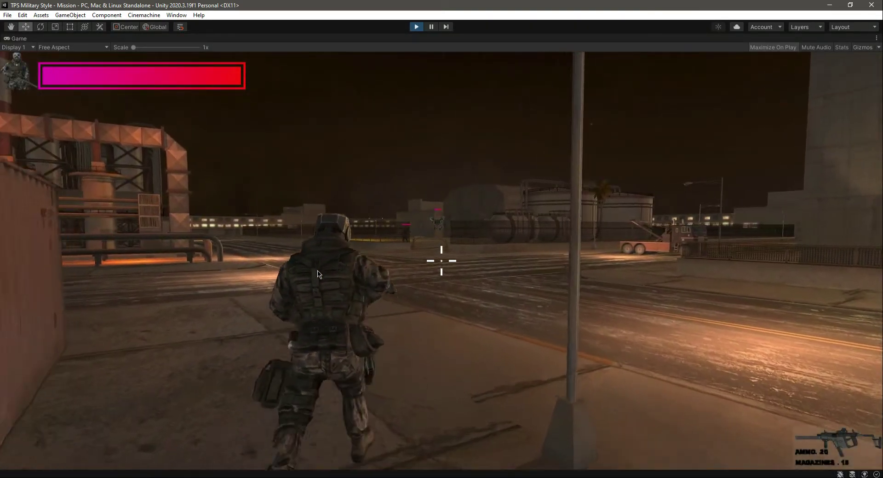
{"action": "key", "text": "w"}
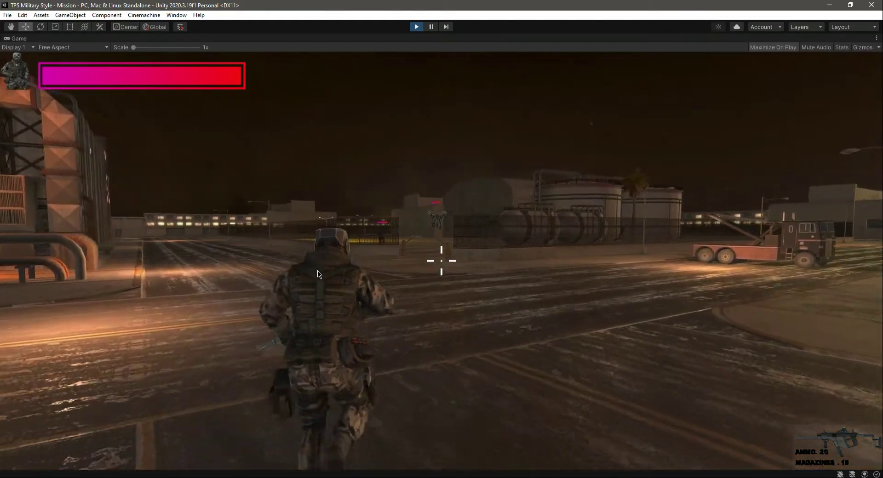
{"action": "right_click", "coordinate": [318, 274]}
{"action": "left_click", "coordinate": [441, 262]}
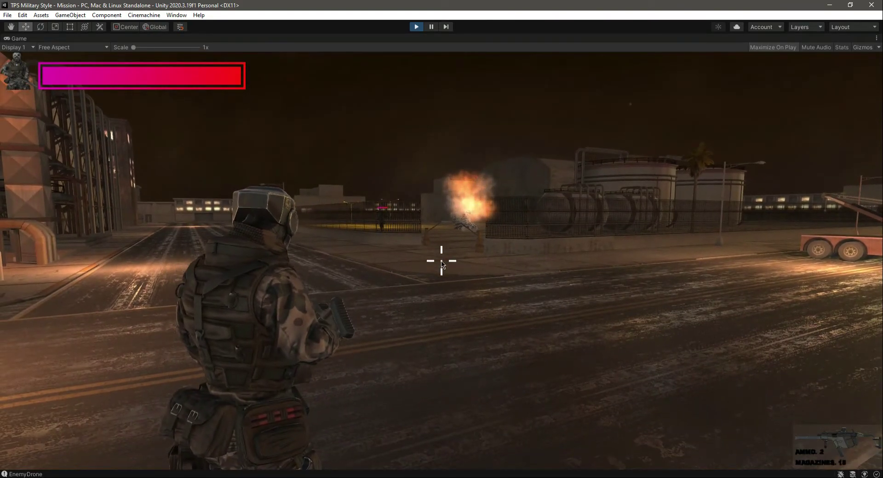
Step: Run the player through the opening in the fence and shoot the enemy soldier in the yard
{"action": "key", "text": "w"}
{"action": "key", "text": "w"}
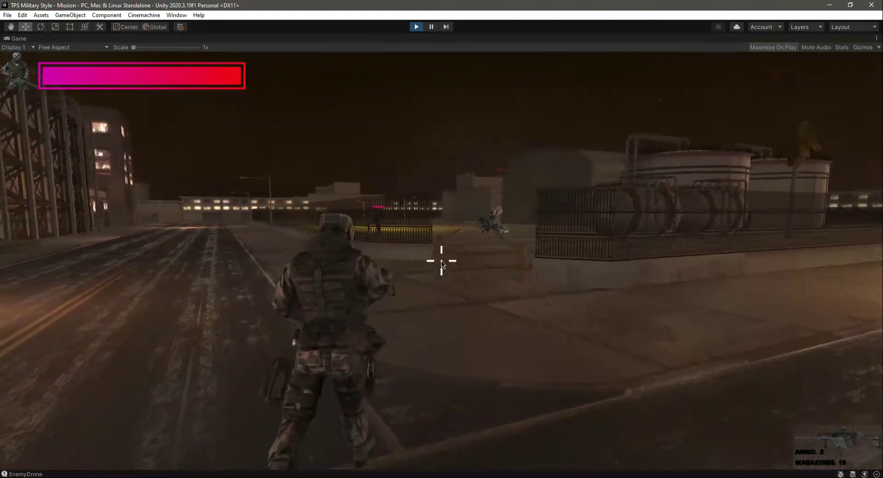
{"action": "key", "text": "w"}
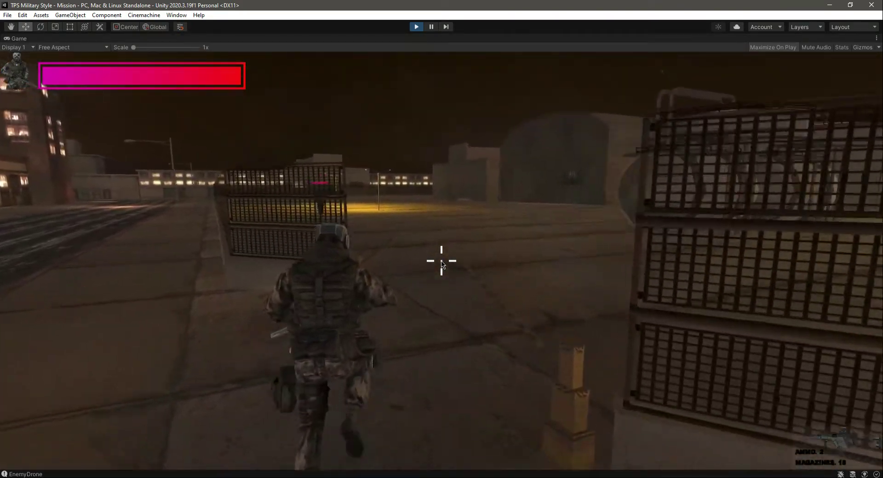
{"action": "key", "text": "w"}
{"action": "right_click", "coordinate": [441, 261]}
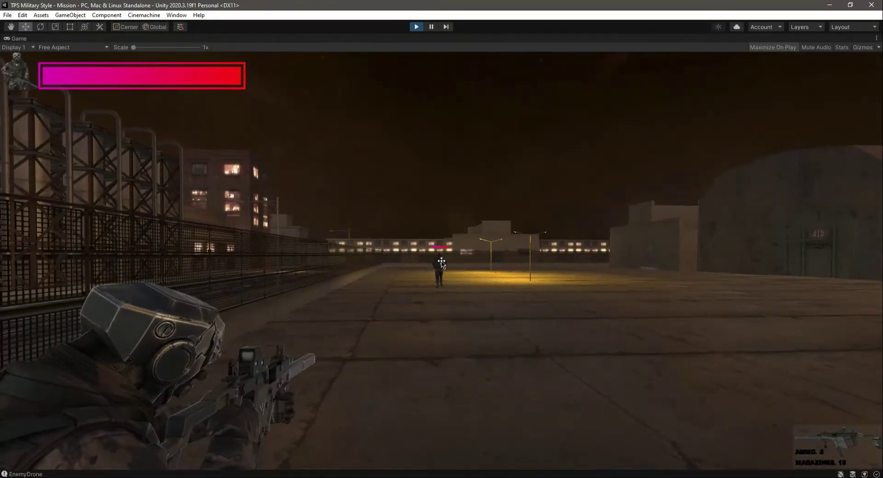
{"action": "left_click", "coordinate": [441, 261]}
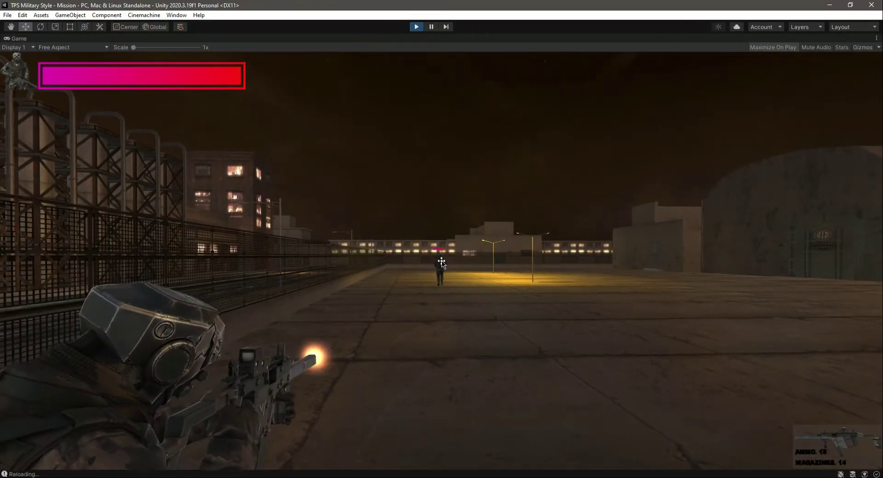
{"action": "left_click", "coordinate": [441, 264]}
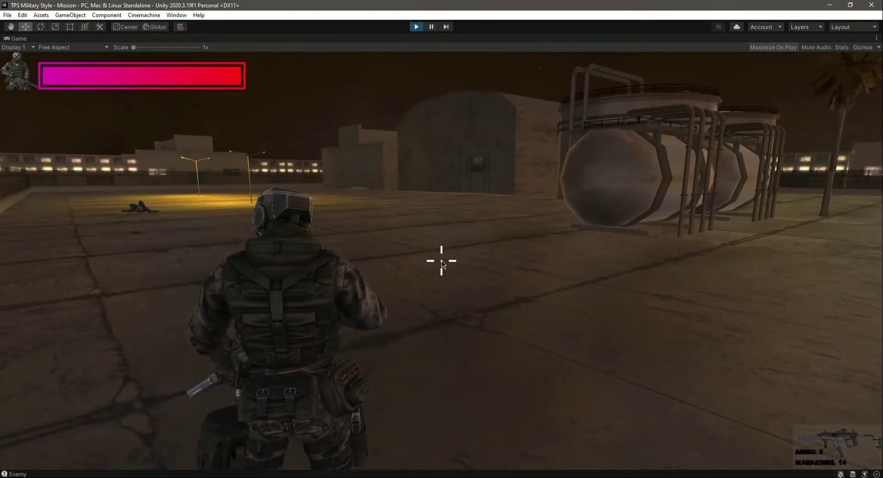
Step: Run the player across the yard to the pegboard and collect the key to test its sound
{"action": "key", "text": "w"}
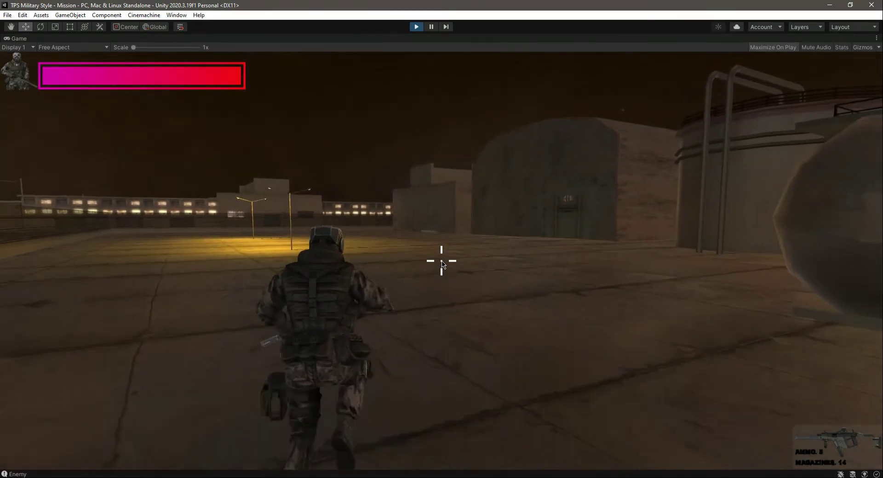
{"action": "key", "text": "w"}
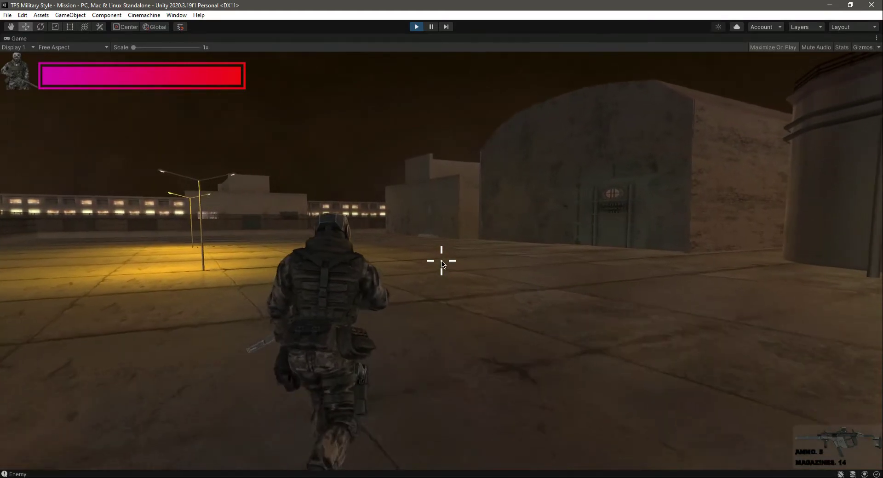
{"action": "key", "text": "w"}
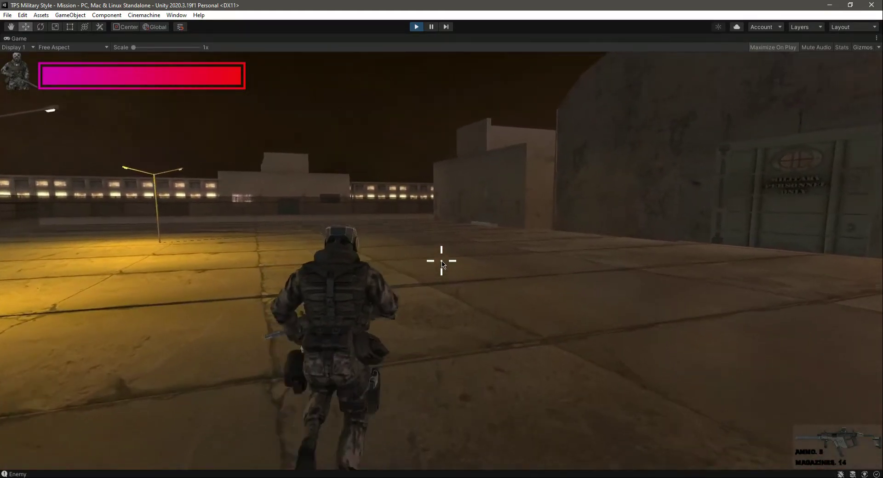
{"action": "key", "text": "w"}
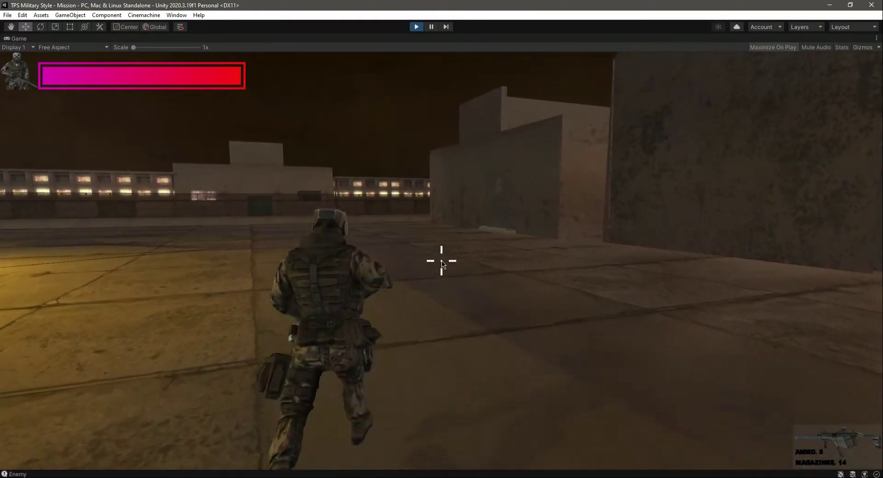
{"action": "key", "text": "w"}
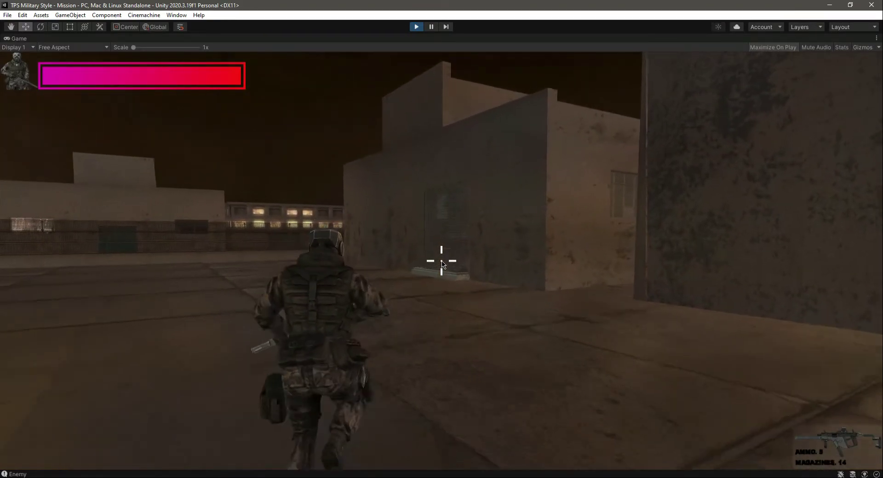
{"action": "key", "text": "w"}
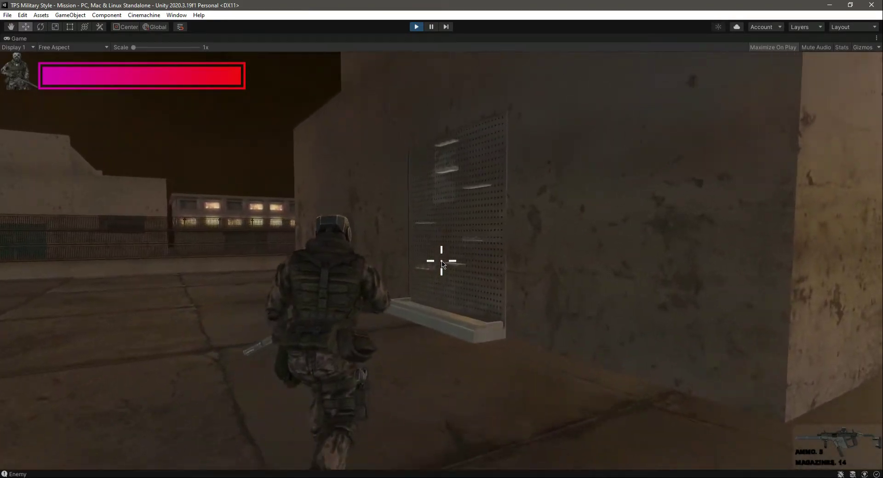
{"action": "key", "text": "w"}
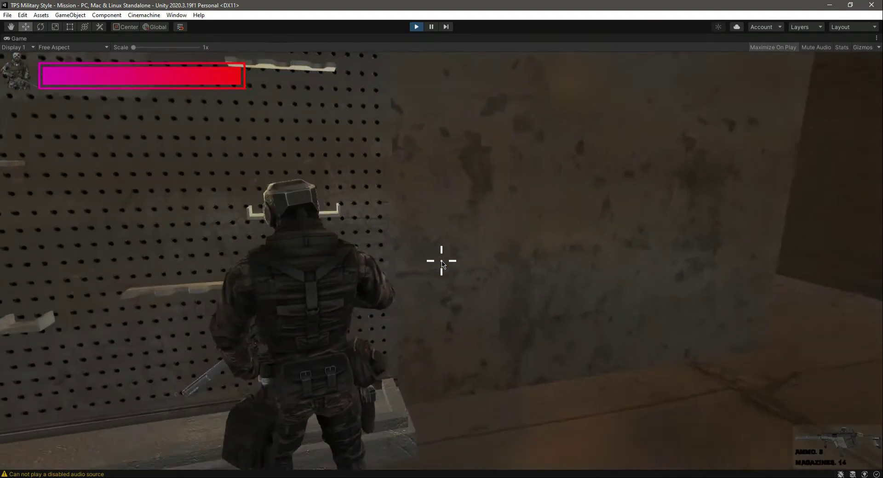
Step: Run the player to the Military Personnel Only gate to check it, and stop play mode
{"action": "key", "text": "w"}
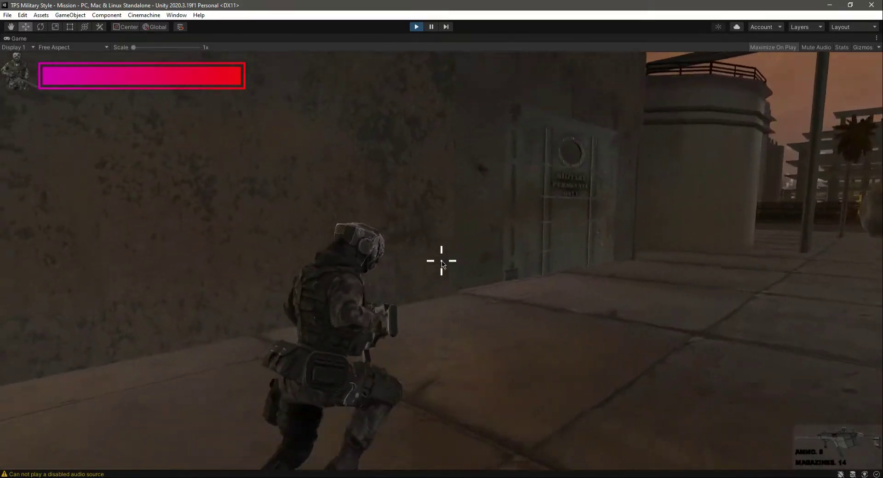
{"action": "key", "text": "w"}
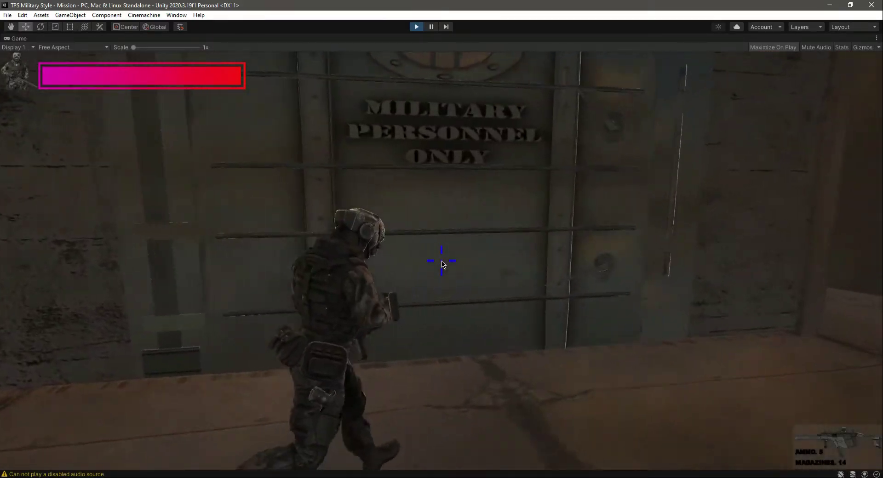
{"action": "key", "text": "w"}
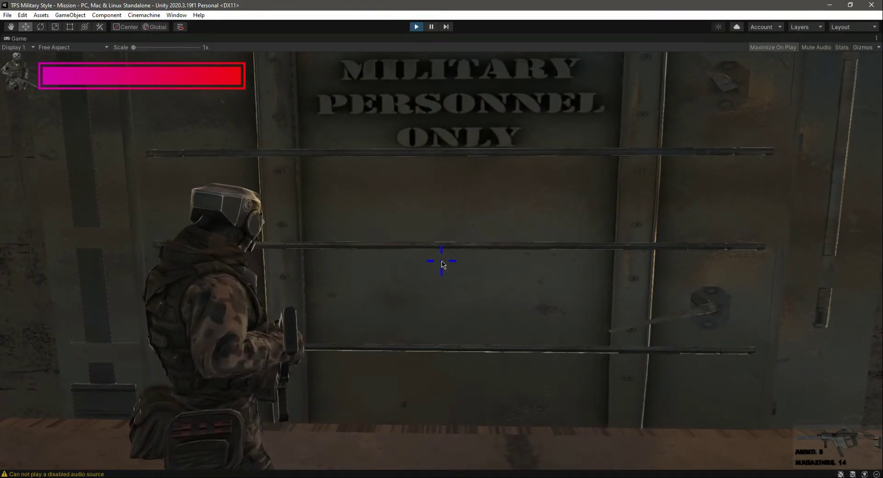
{"action": "key", "text": "ctrl+p"}
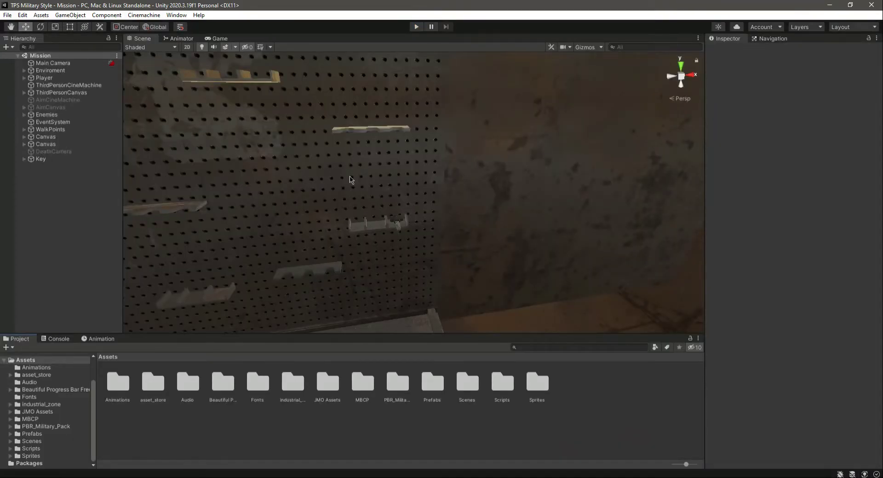
Step: Remove the Audio Source component from the Key object
{"action": "left_click", "coordinate": [51, 159]}
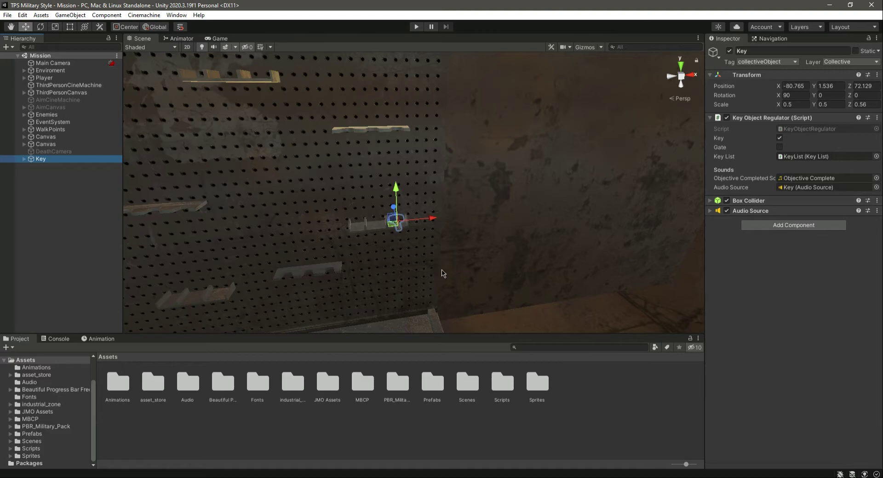
{"action": "left_click", "coordinate": [877, 211]}
{"action": "left_click", "coordinate": [841, 239]}
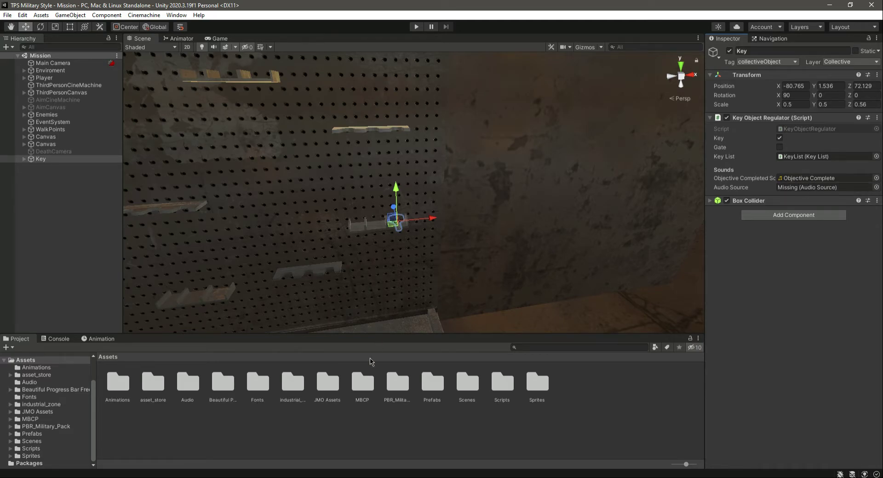
Step: Switch to Visual Studio Code, undo the objective-completed sound code in KeyObjectRegulator.cs, save the script, and return to Unity
{"action": "left_click", "coordinate": [346, 477]}
{"action": "key", "text": "ctrl+z"}
{"action": "key", "text": "ctrl+z"}
{"action": "key", "text": "ctrl+z"}
{"action": "key", "text": "ctrl+z"}
{"action": "key", "text": "ctrl+z"}
{"action": "key", "text": "ctrl+z"}
{"action": "key", "text": "ctrl+z"}
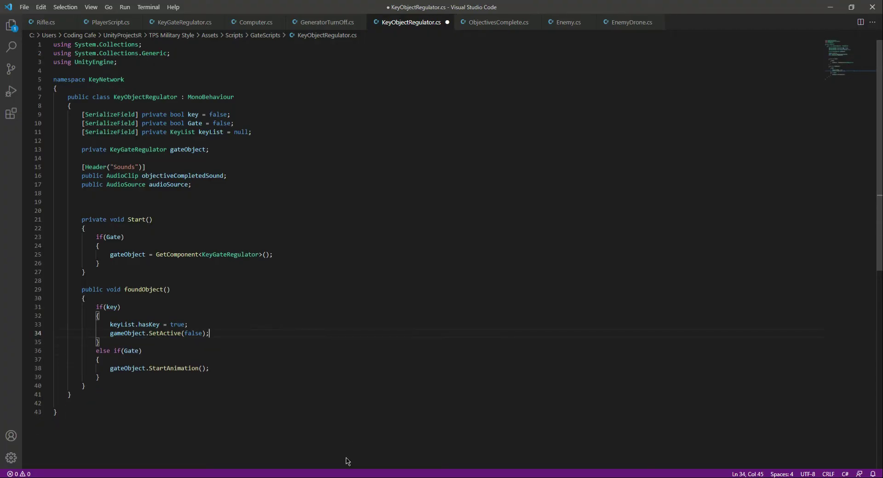
{"action": "key", "text": "ctrl+s"}
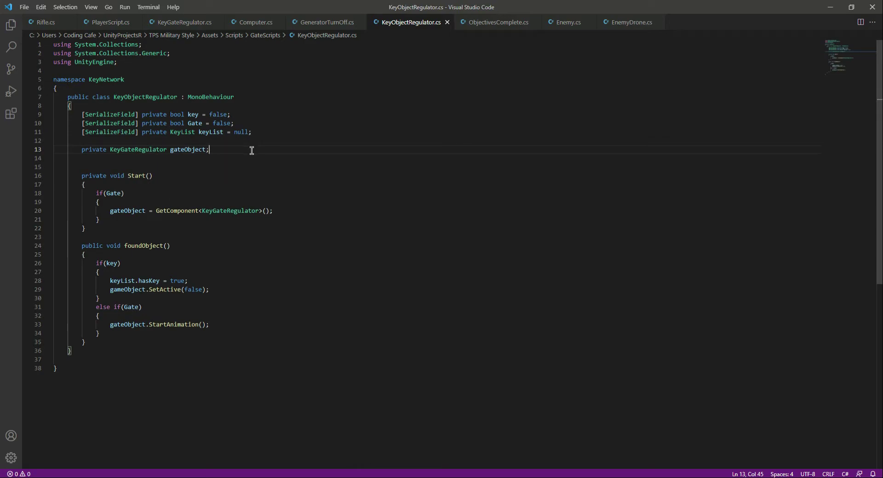
{"action": "left_click", "coordinate": [830, 7]}
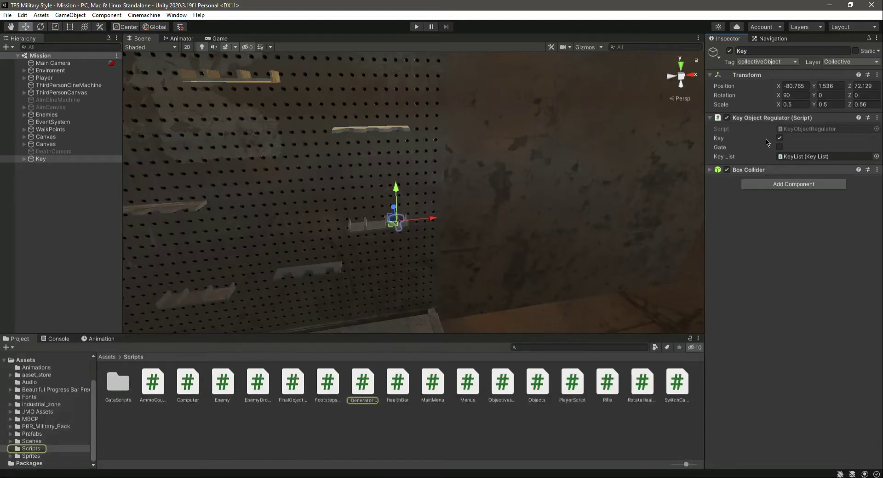
Step: Select the Player, start play mode, and run the player across the road through the opening in the fence
{"action": "left_click", "coordinate": [58, 79]}
{"action": "double_click", "coordinate": [58, 78]}
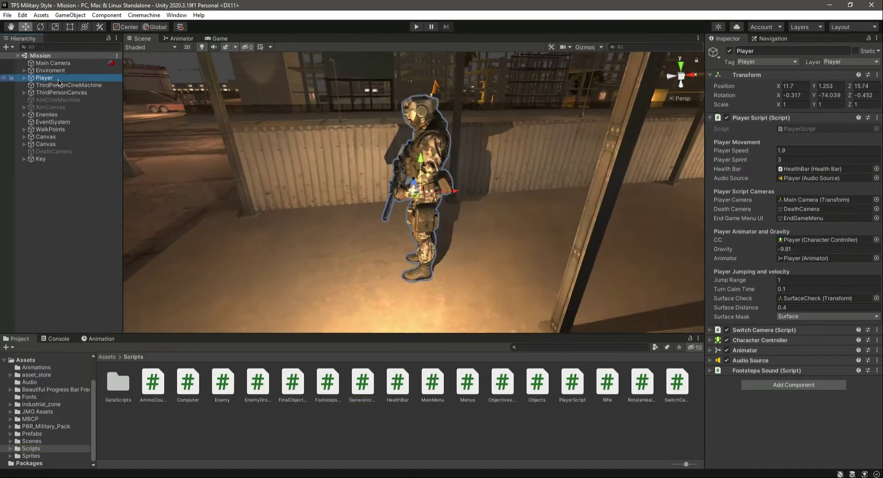
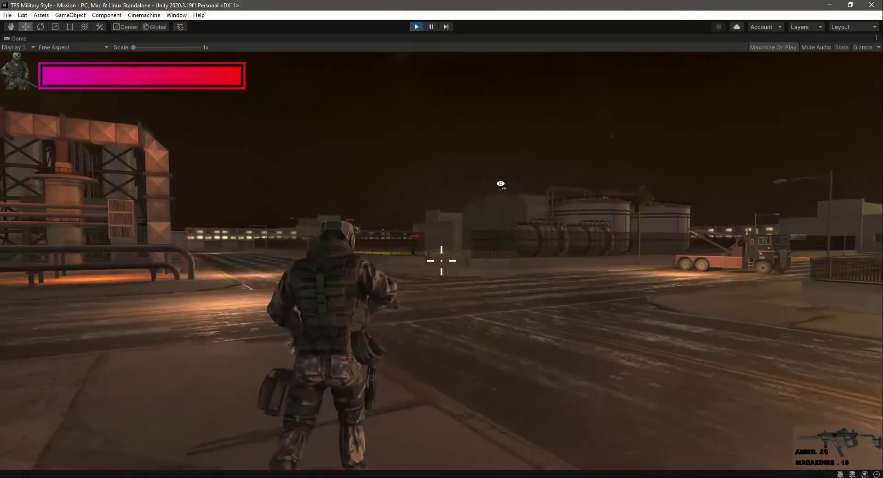
{"action": "key", "text": "w"}
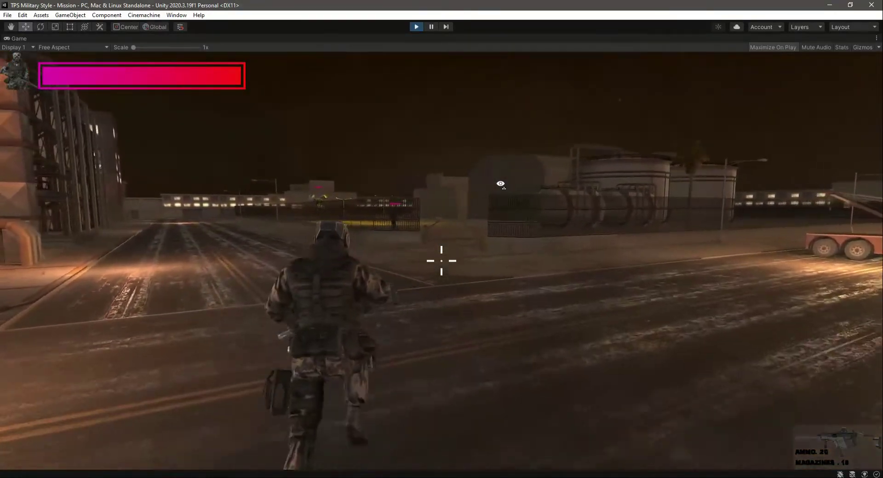
{"action": "key", "text": "w"}
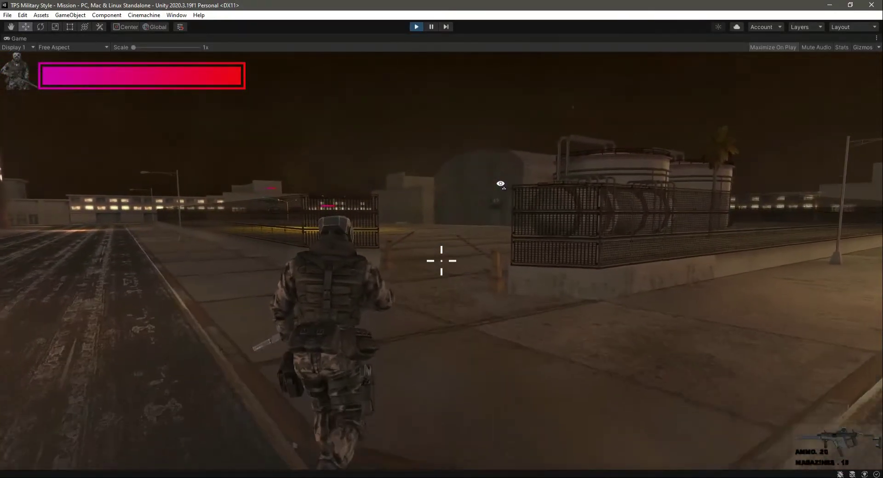
{"action": "key", "text": "w"}
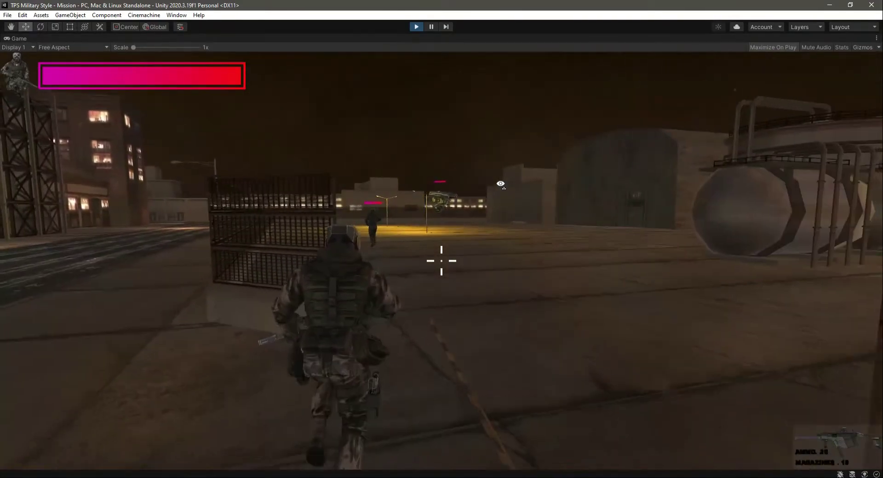
{"action": "key", "text": "w"}
Step: Shoot the enemy drone and the enemy soldier in the yard
{"action": "key", "text": "q"}
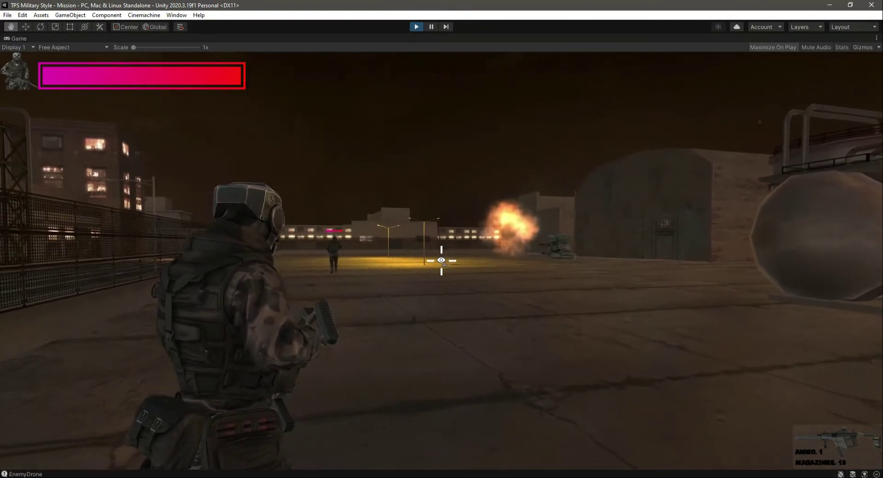
{"action": "right_click", "coordinate": [441, 260]}
{"action": "left_click", "coordinate": [441, 260]}
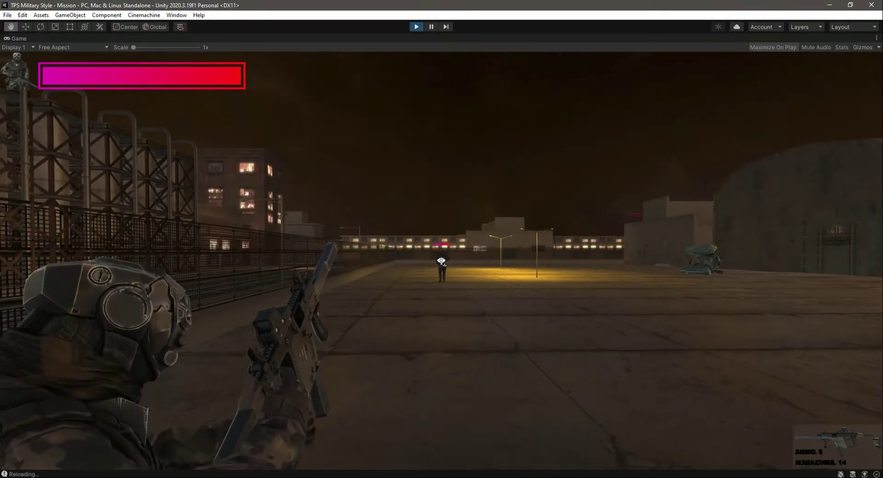
{"action": "left_click", "coordinate": [442, 261]}
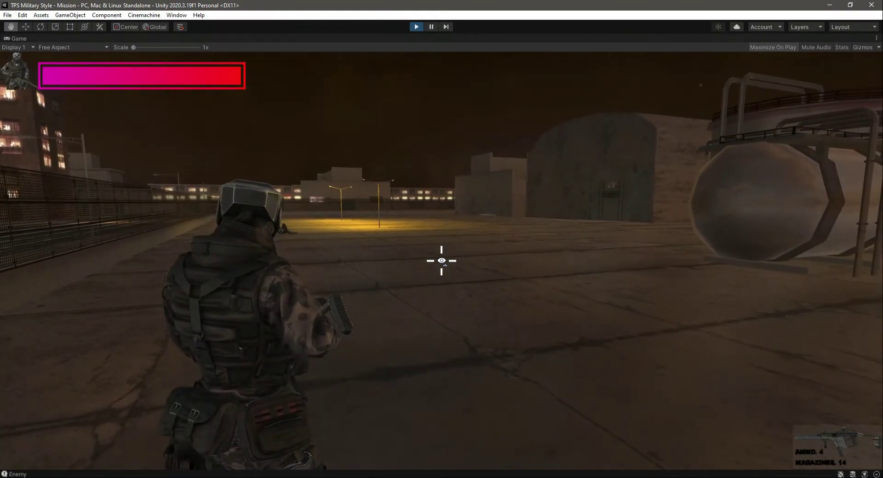
Step: Run the player across the yard to the pegboard on the building wall and collect the key
{"action": "key", "text": "w"}
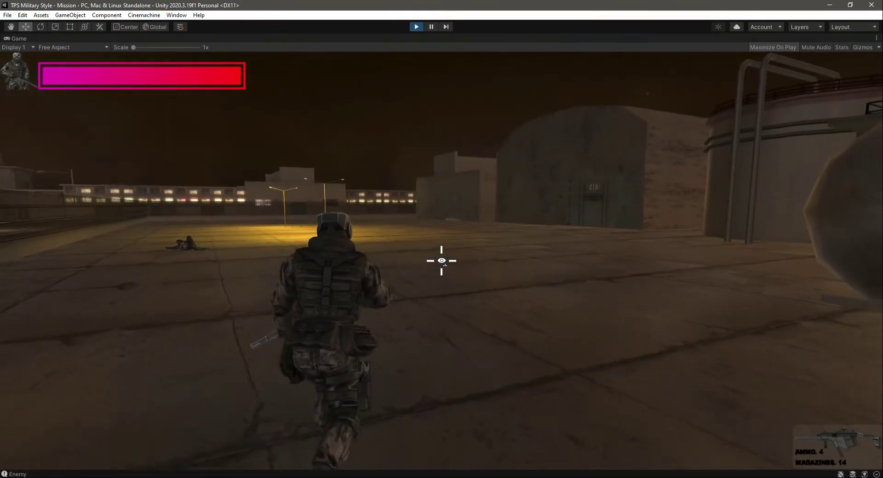
{"action": "key", "text": "w"}
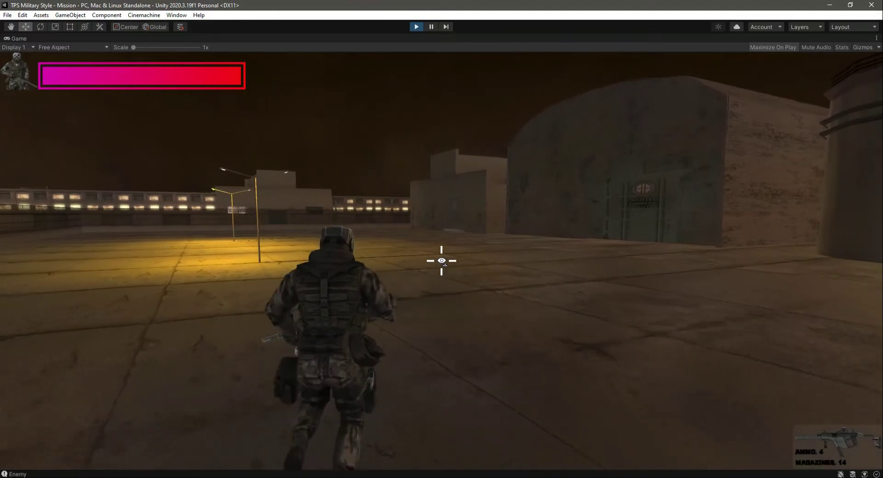
{"action": "key", "text": "w"}
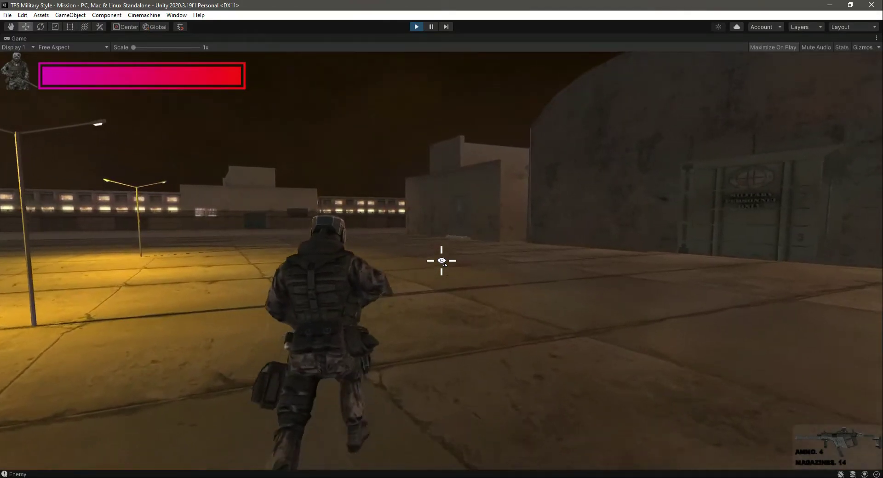
{"action": "key", "text": "w"}
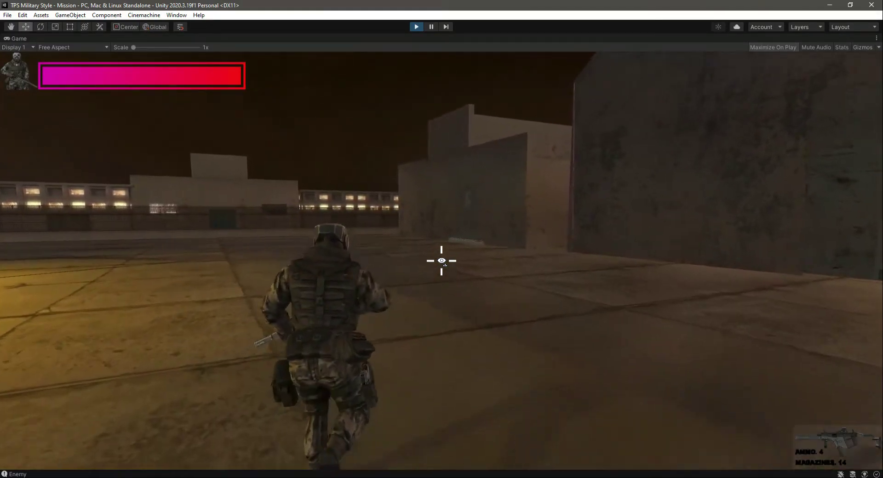
{"action": "key", "text": "w"}
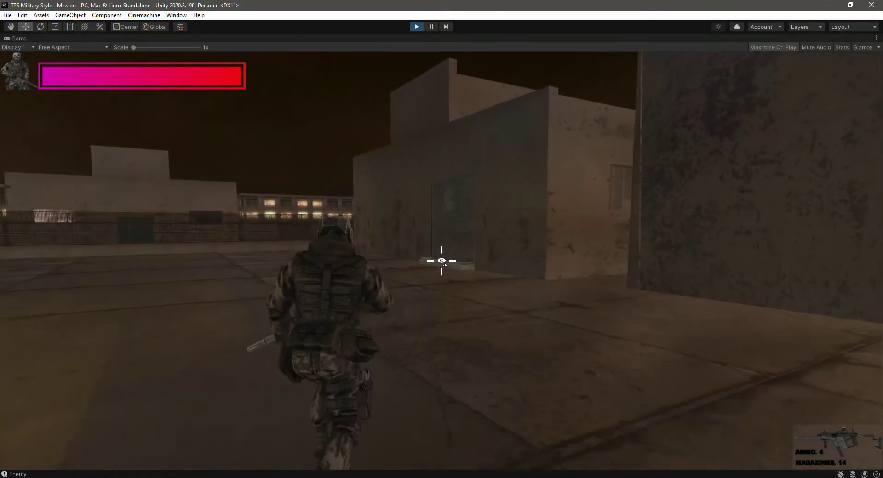
{"action": "key", "text": "w"}
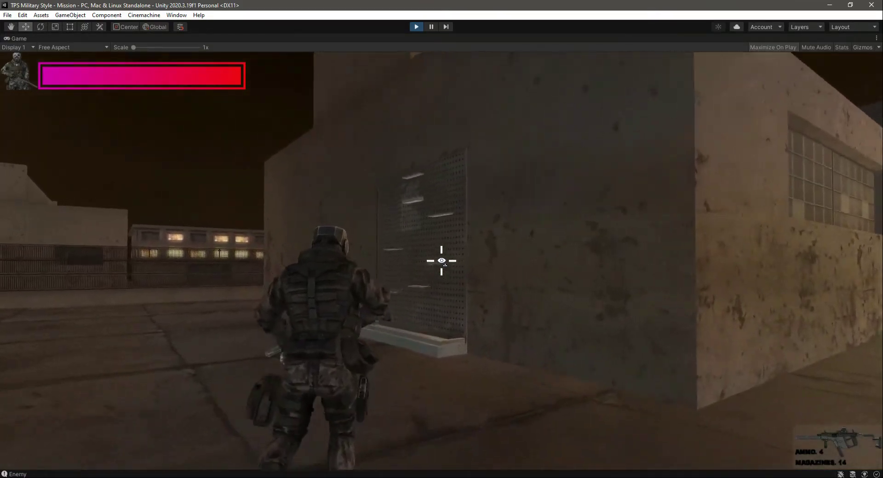
{"action": "key", "text": "w"}
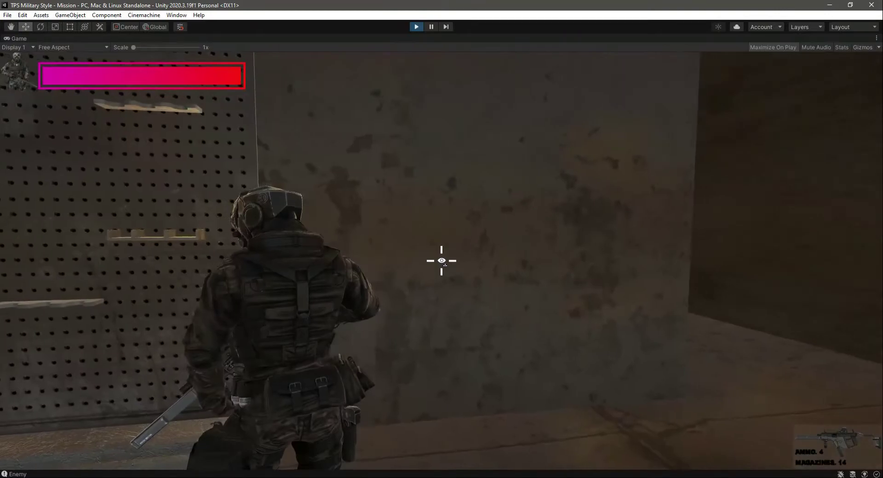
Step: Run the player along the wall to the Military Personnel Only gate and open it
{"action": "key", "text": "w"}
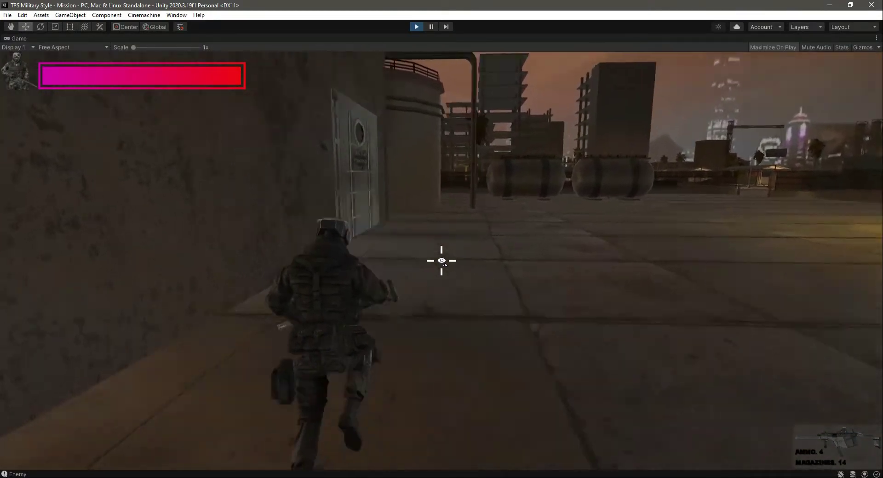
{"action": "key", "text": "w"}
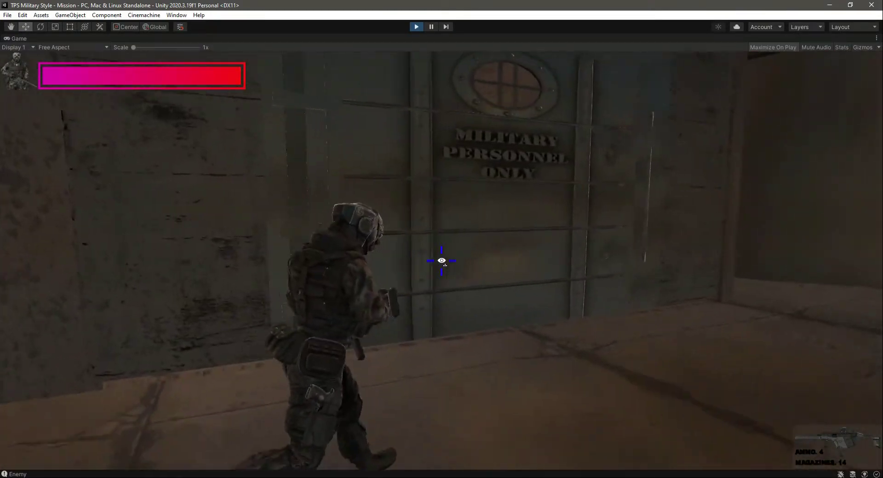
{"action": "key", "text": "w"}
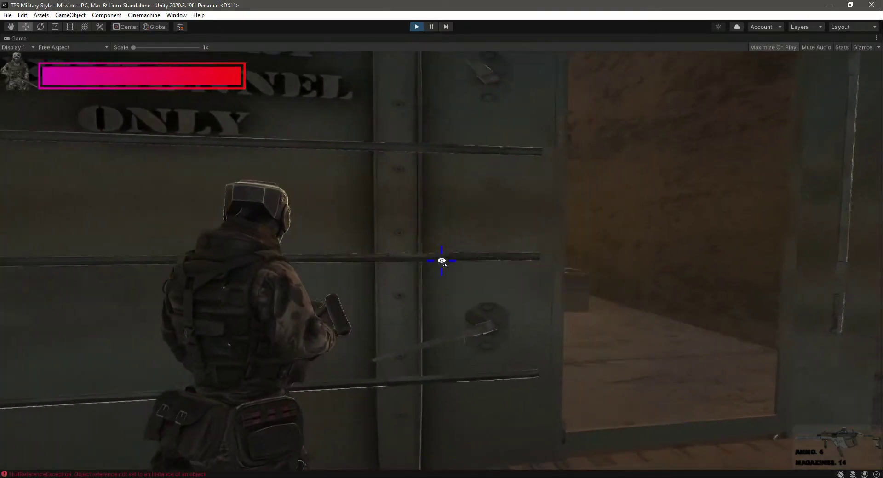
Step: Run the player through the warehouse to the computer, shut it down, and check the objectives list
{"action": "key", "text": "w"}
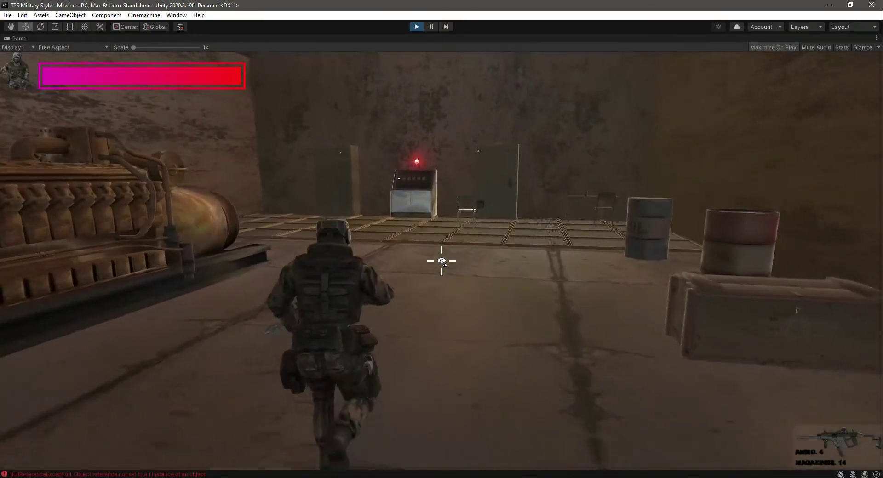
{"action": "key", "text": "w"}
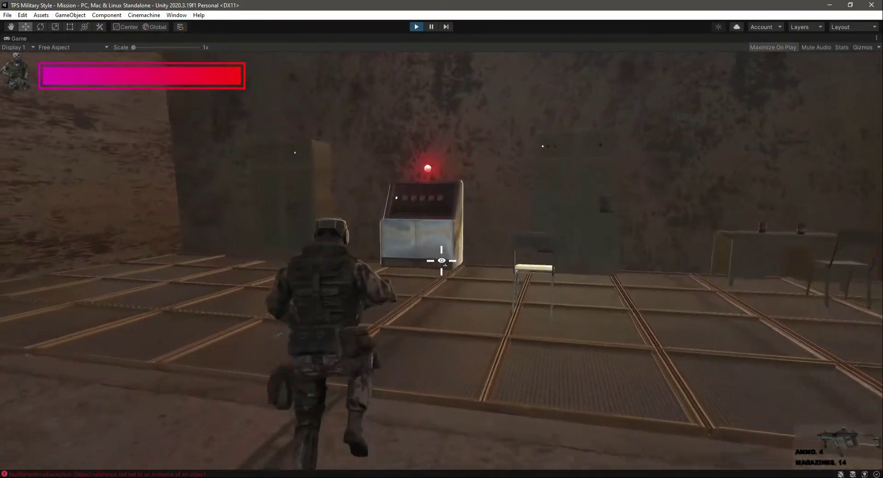
{"action": "key", "text": "w"}
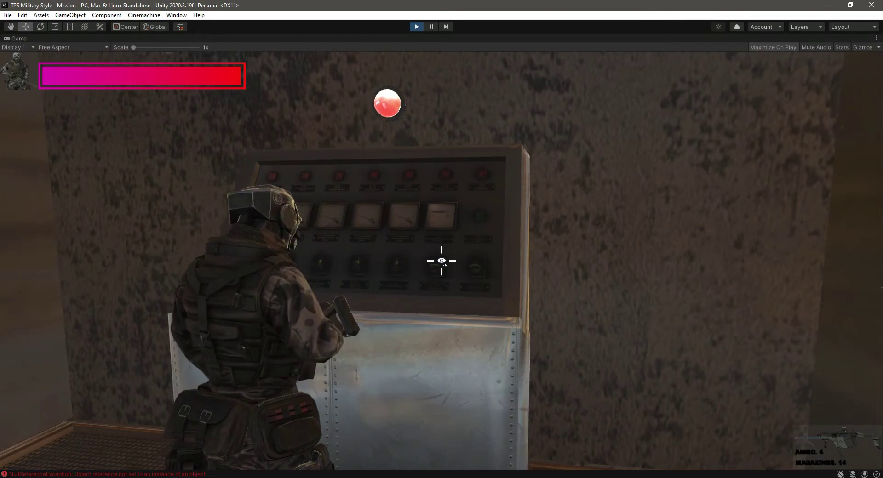
{"action": "key", "text": "m"}
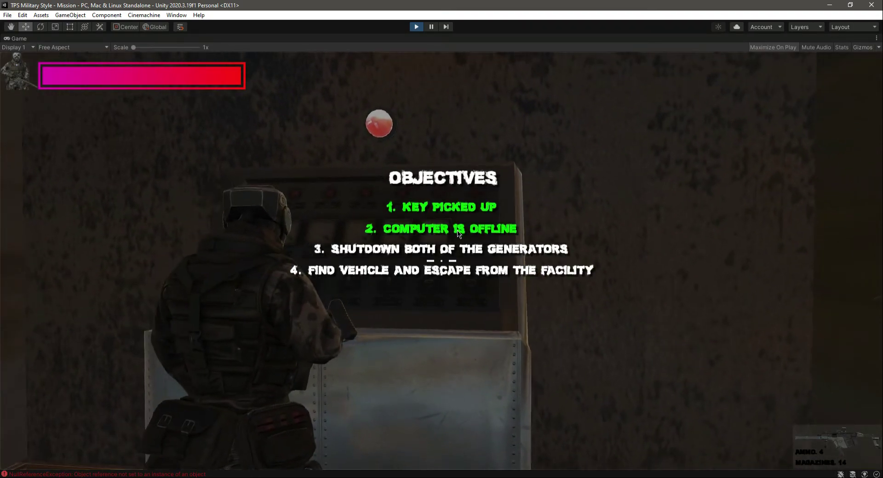
{"action": "key", "text": "m"}
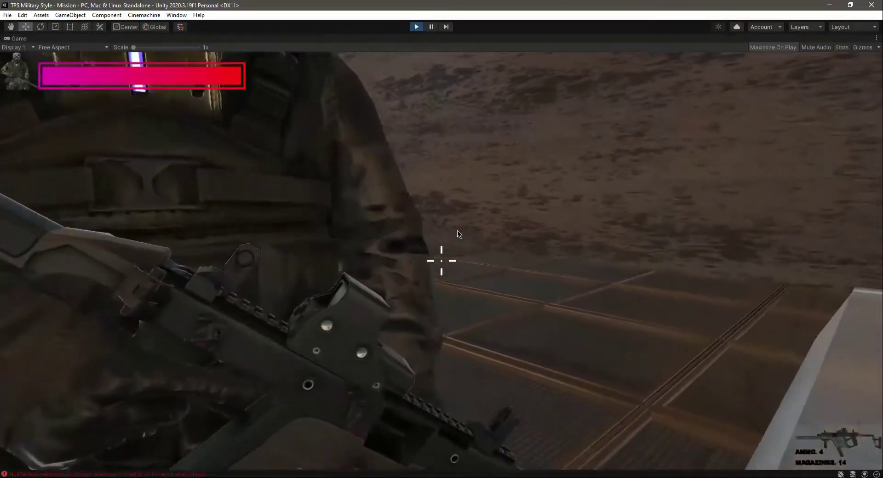
Step: Run the player past the generators to the first wall switch and turn that generator off
{"action": "key", "text": "w"}
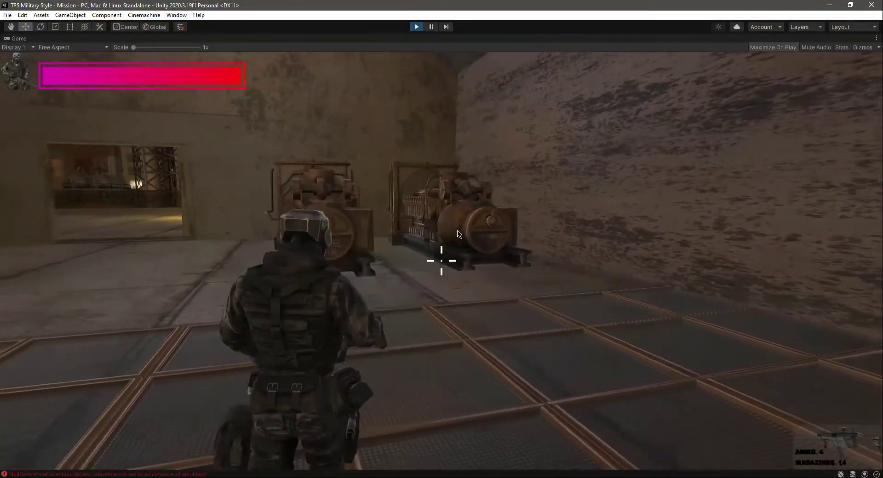
{"action": "key", "text": "w"}
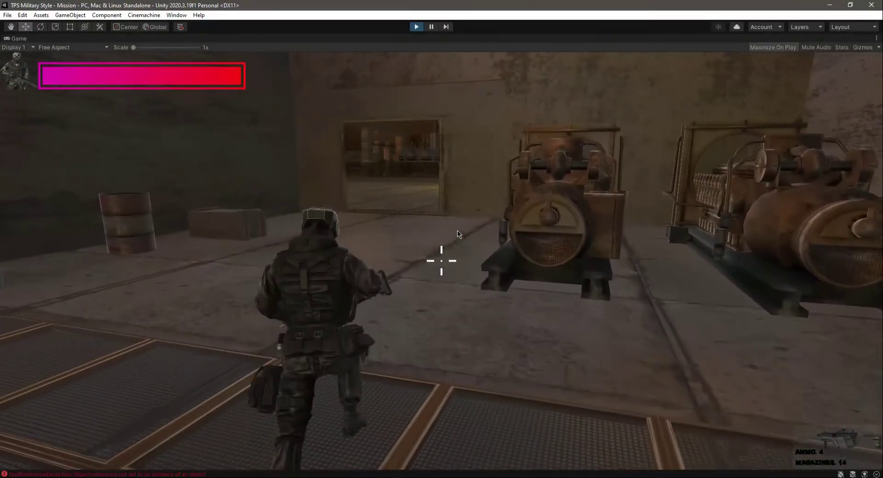
{"action": "key", "text": "w"}
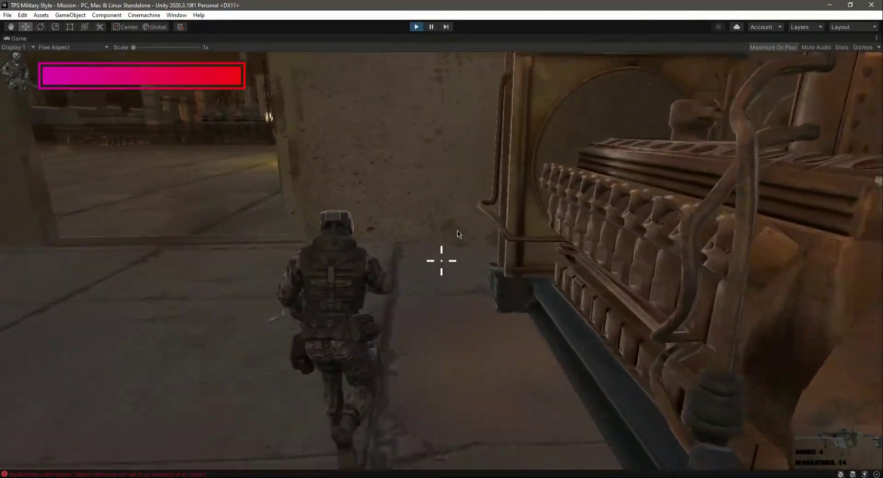
{"action": "key", "text": "w"}
{"action": "key", "text": "w"}
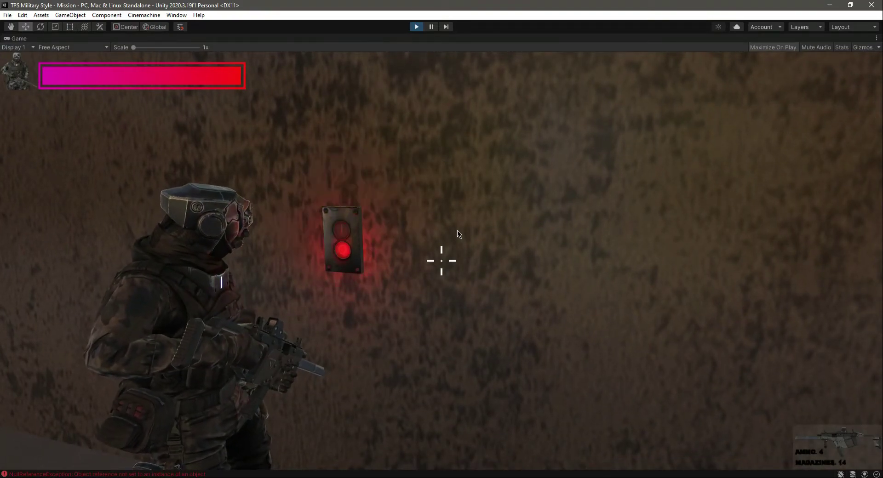
Step: Run the player to the second generator's wall switch, turn it off, and check the objectives list
{"action": "key", "text": "w"}
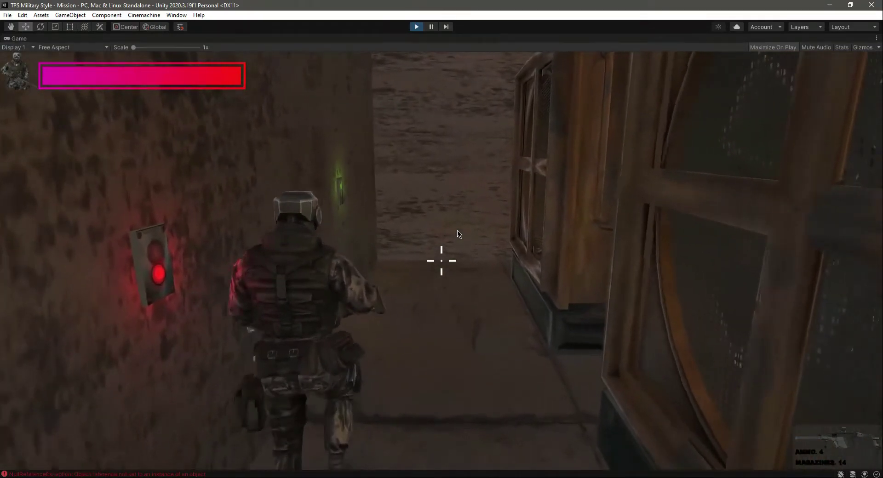
{"action": "key", "text": "w"}
{"action": "key", "text": "w"}
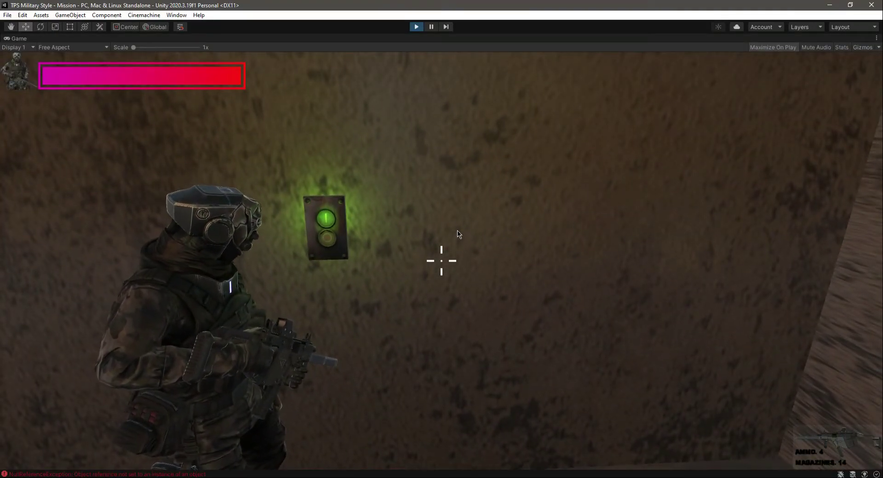
{"action": "key", "text": "m"}
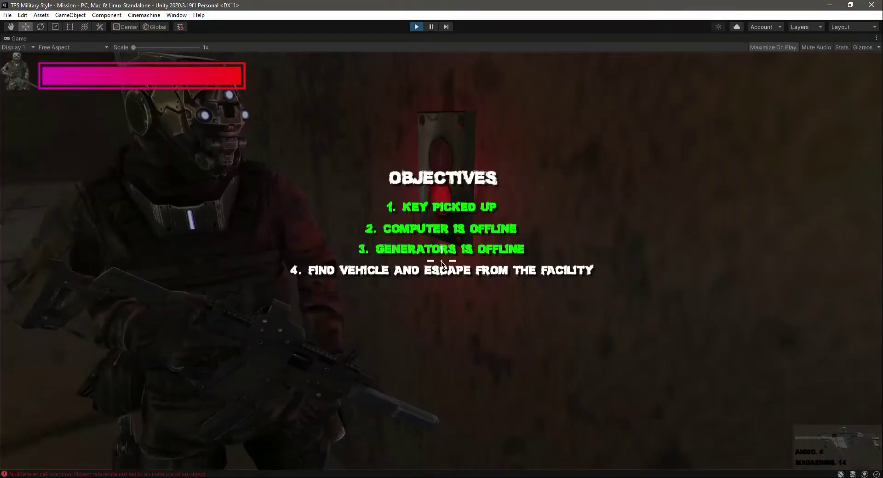
Step: Close the objectives list and run the player out of the generator warehouse across the yard past the storage tanks
{"action": "key", "text": "m"}
{"action": "key", "text": "w"}
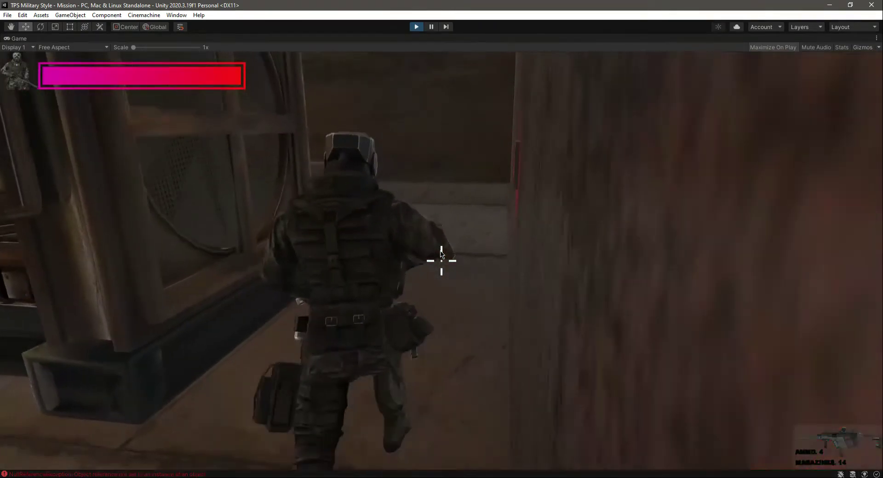
{"action": "key", "text": "w"}
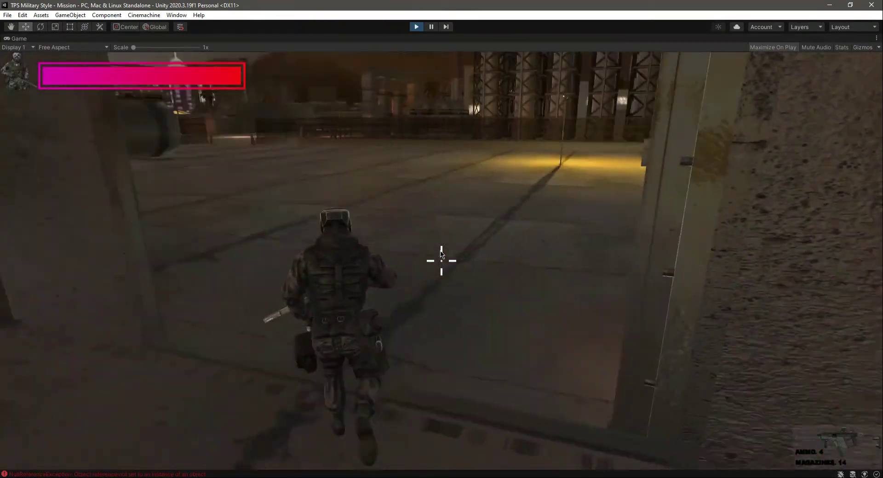
{"action": "key", "text": "w"}
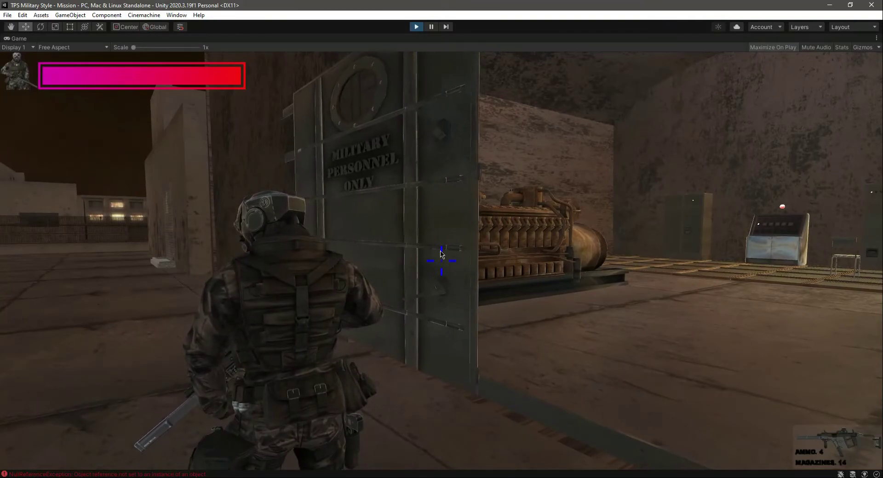
{"action": "key", "text": "w"}
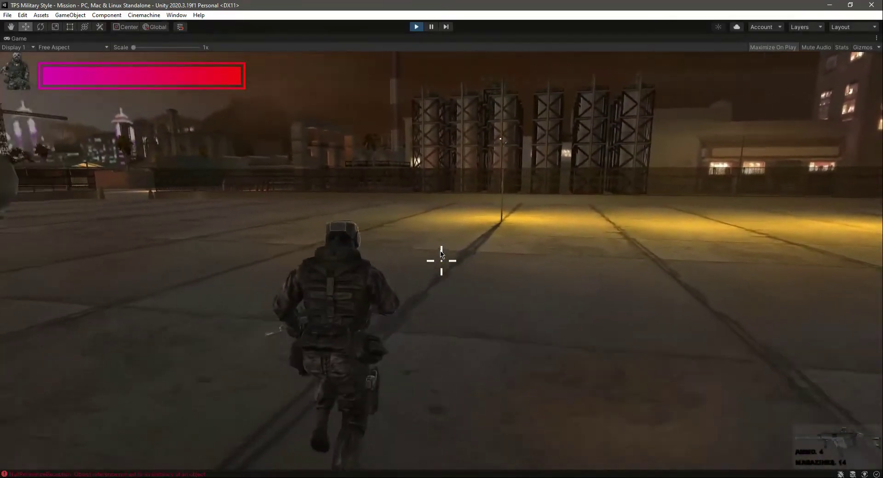
{"action": "key", "text": "w"}
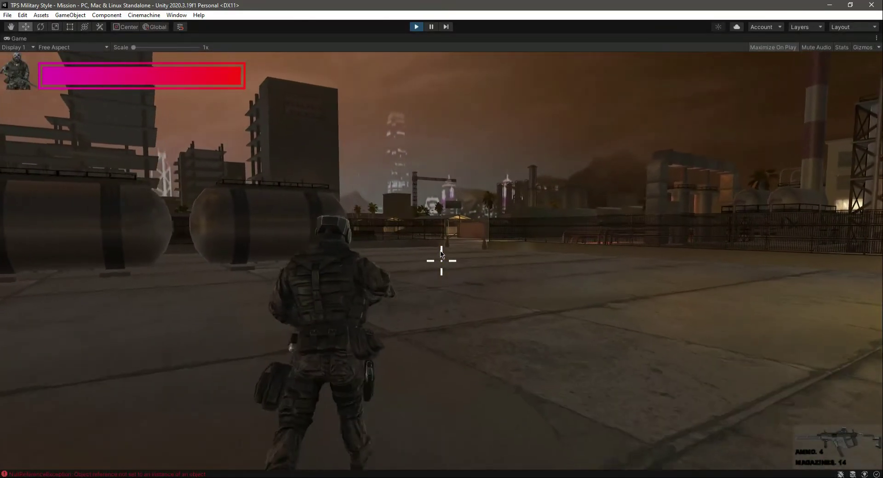
{"action": "key", "text": "w"}
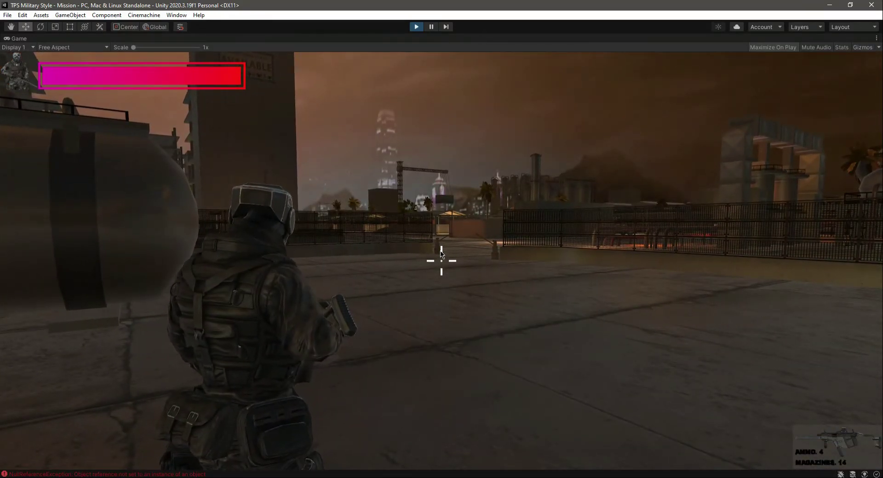
Step: Stop the play test, inspect the console error and clear the log, returning to the Scripts assets
{"action": "key", "text": "Escape"}
{"action": "left_click", "coordinate": [416, 27]}
{"action": "left_click", "coordinate": [175, 474]}
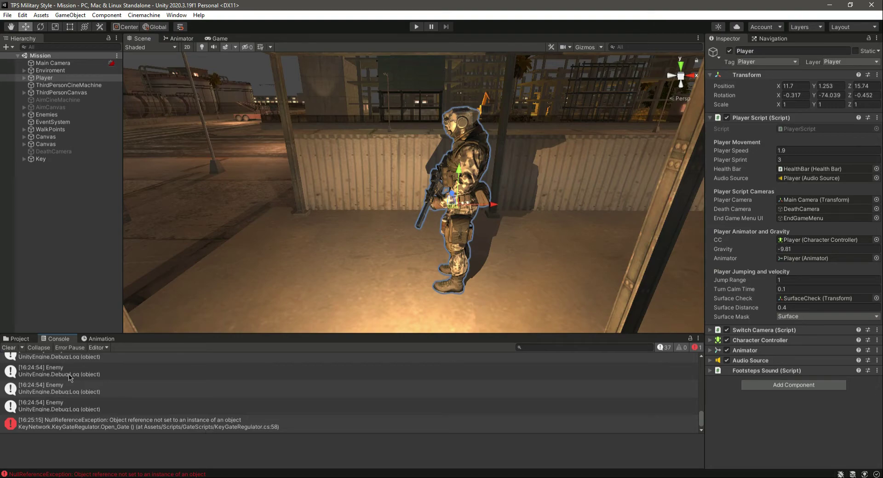
{"action": "left_click", "coordinate": [8, 348]}
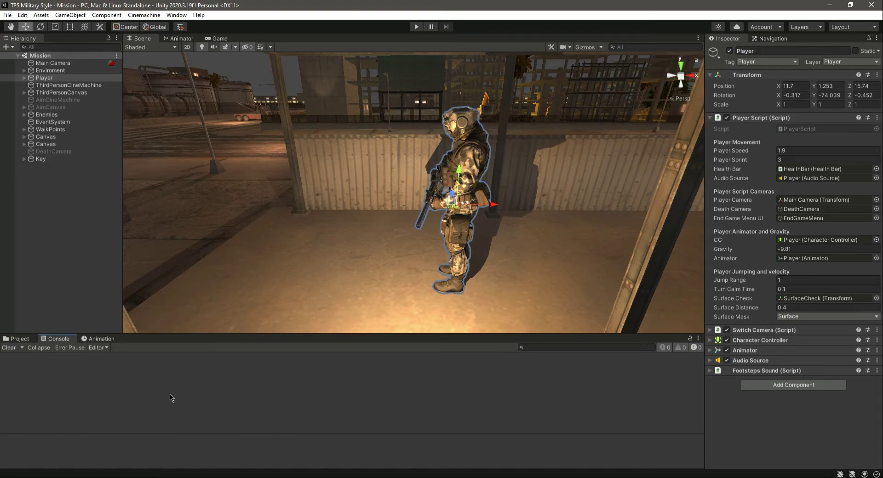
{"action": "left_click", "coordinate": [20, 338]}
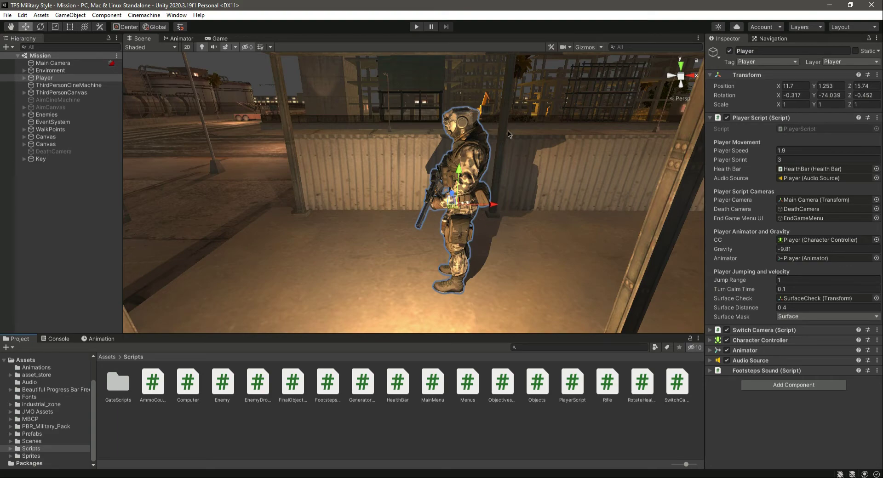
Step: Collapse the Player Script component and bring the two generators inside the warehouse into the scene view, starting from the Enemies group
{"action": "left_click", "coordinate": [717, 118]}
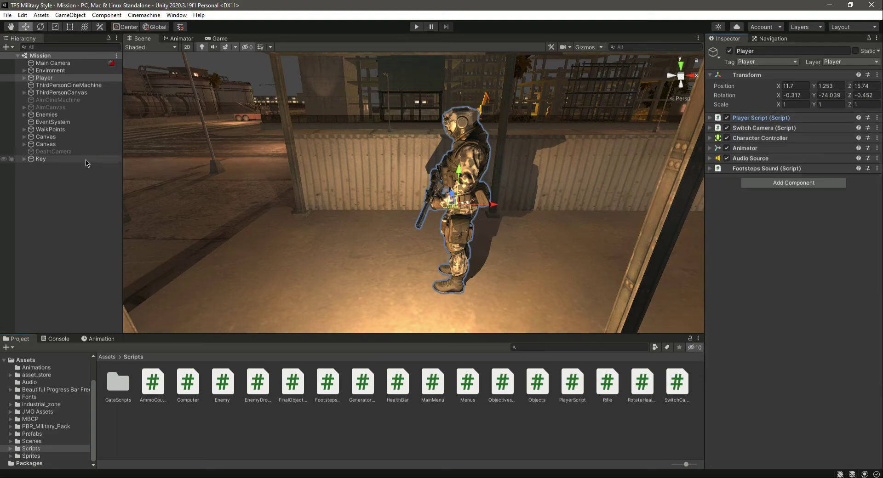
{"action": "double_click", "coordinate": [57, 115]}
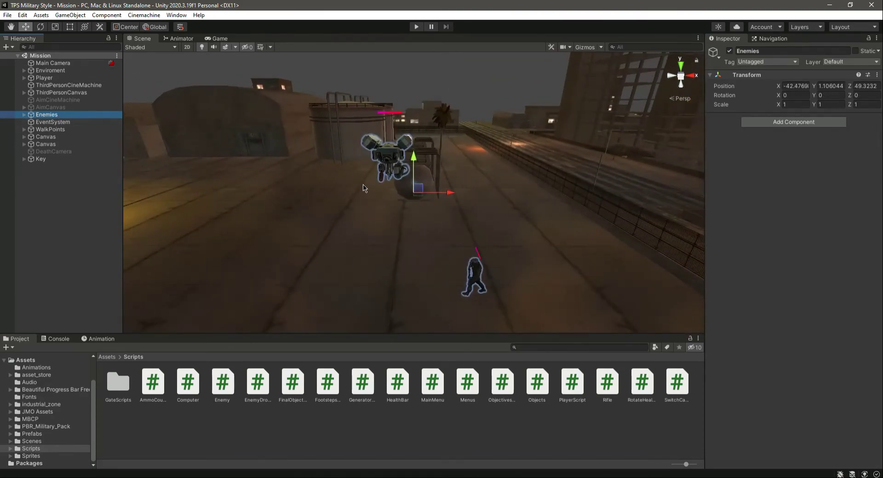
{"action": "right_click_drag", "start_coordinate": [280, 209], "coordinate": [240, 174]}
{"action": "scroll", "coordinate": [245, 179], "scroll_direction": "up", "scroll_amount": 3}
{"action": "scroll", "coordinate": [245, 180], "scroll_direction": "up", "scroll_amount": 3}
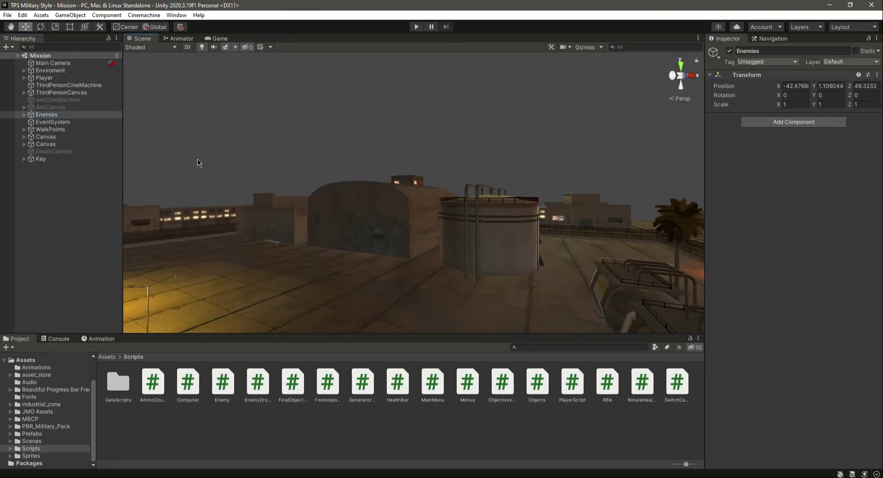
{"action": "key", "text": "Up"}
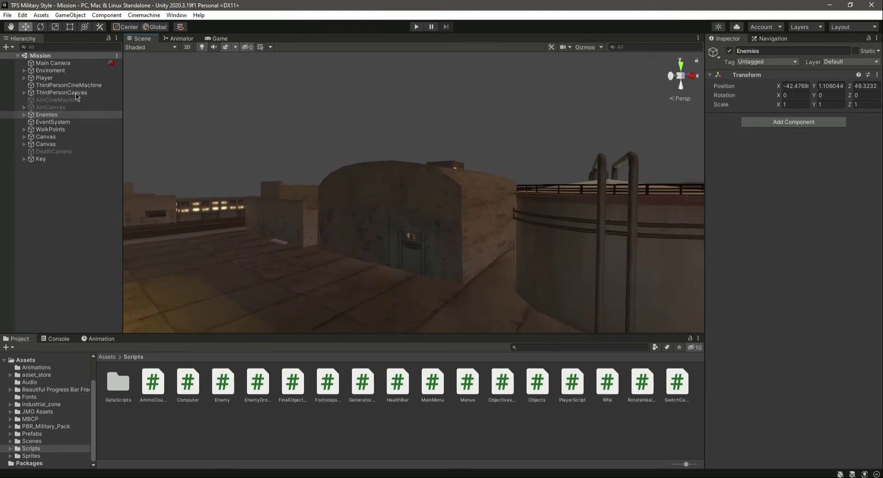
{"action": "key", "text": "Up"}
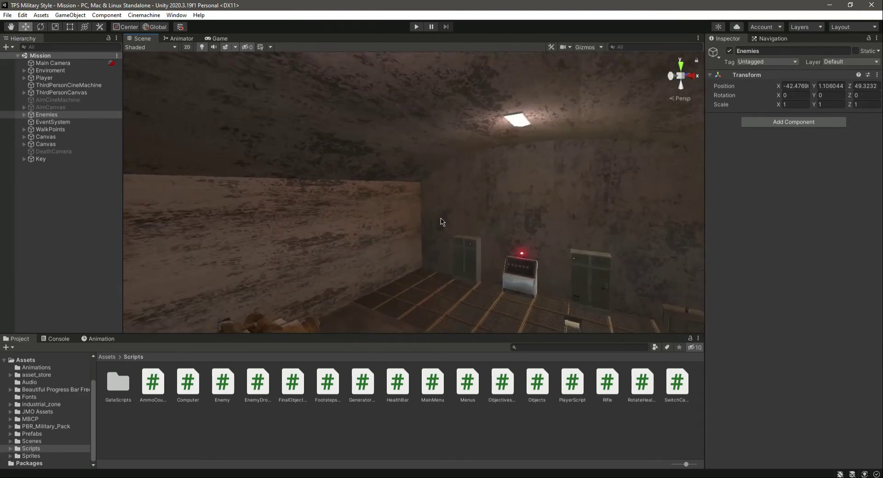
{"action": "right_click_drag", "start_coordinate": [441, 221], "coordinate": [489, 276]}
{"action": "key", "text": "Up"}
{"action": "left_click_drag", "start_coordinate": [492, 278], "coordinate": [220, 263], "text": "alt"}
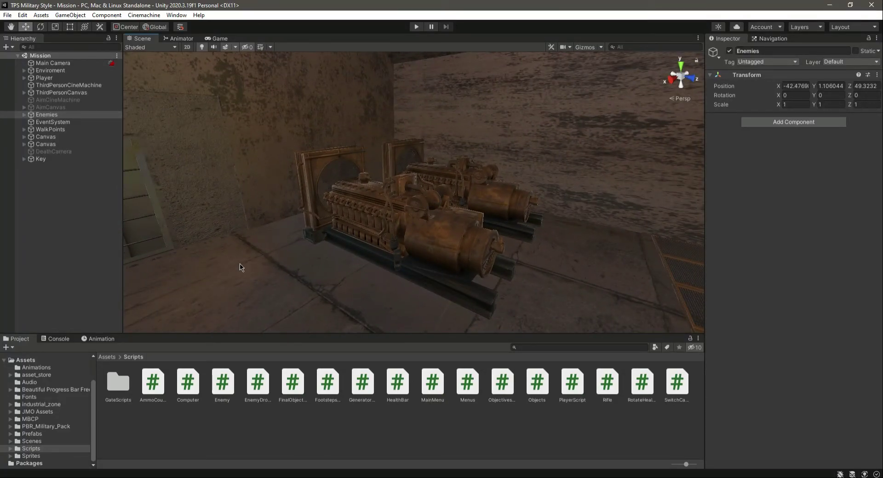